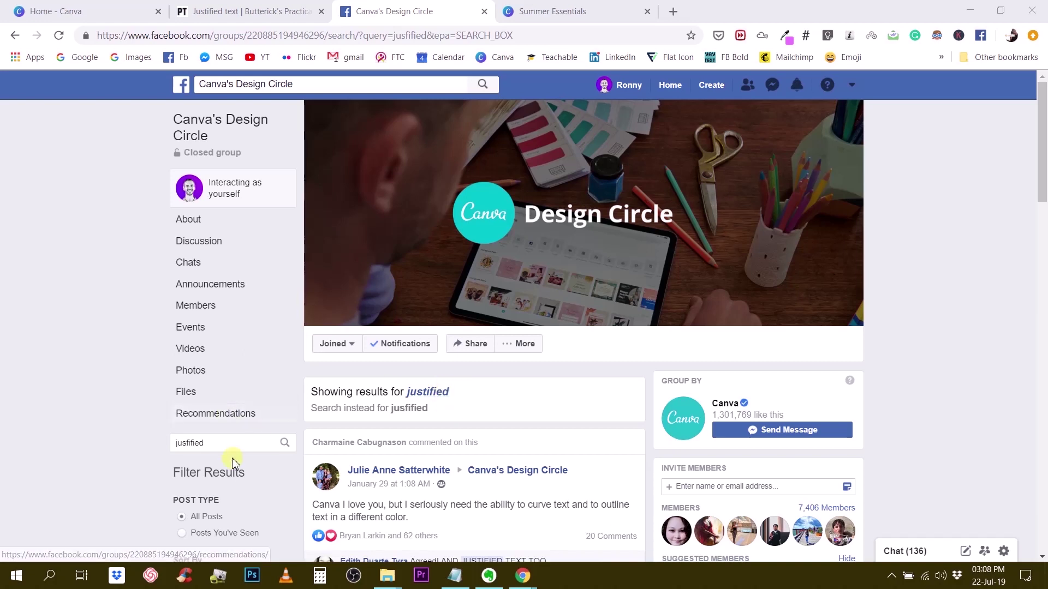
{"action": "left_click", "coordinate": [240, 443]}
{"action": "key", "text": "Return"}
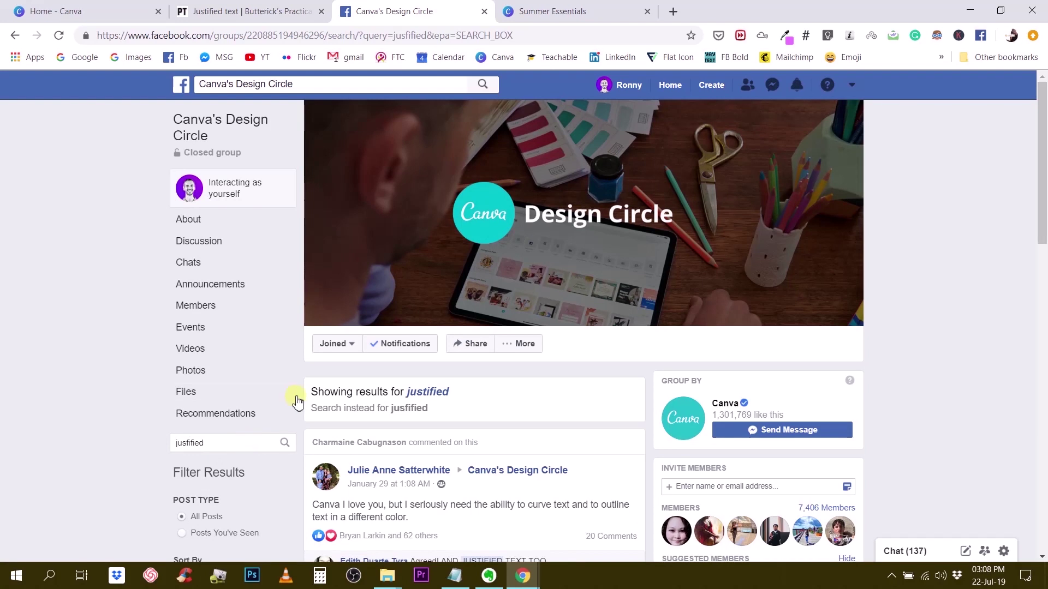
{"action": "scroll", "coordinate": [382, 365], "scroll_direction": "down", "scroll_amount": 3}
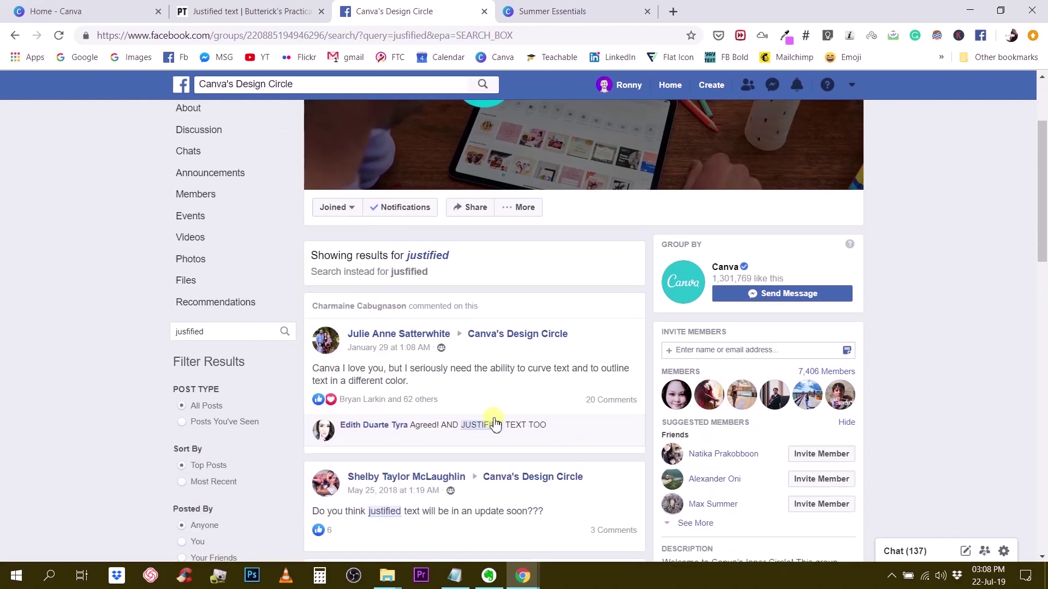
{"action": "scroll", "coordinate": [487, 399], "scroll_direction": "down", "scroll_amount": 1}
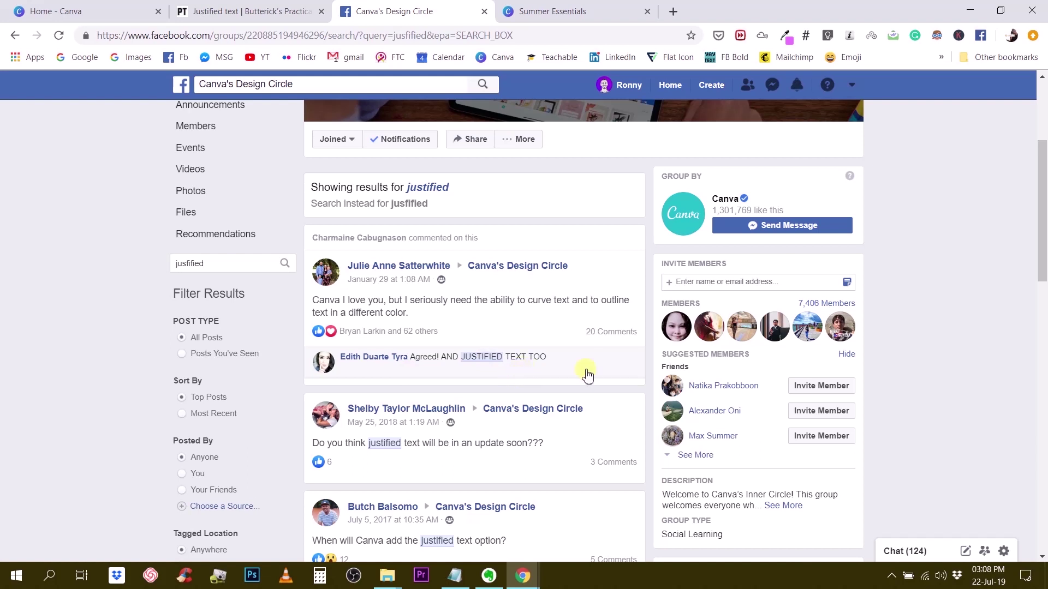
{"action": "scroll", "coordinate": [416, 476], "scroll_direction": "down", "scroll_amount": 1}
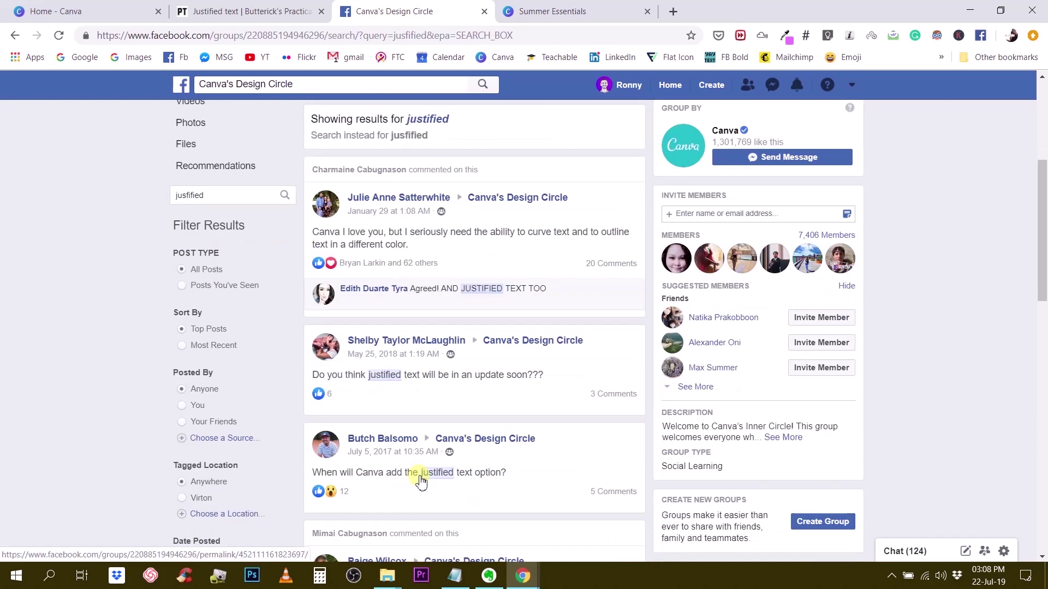
{"action": "scroll", "coordinate": [424, 404], "scroll_direction": "down", "scroll_amount": 1}
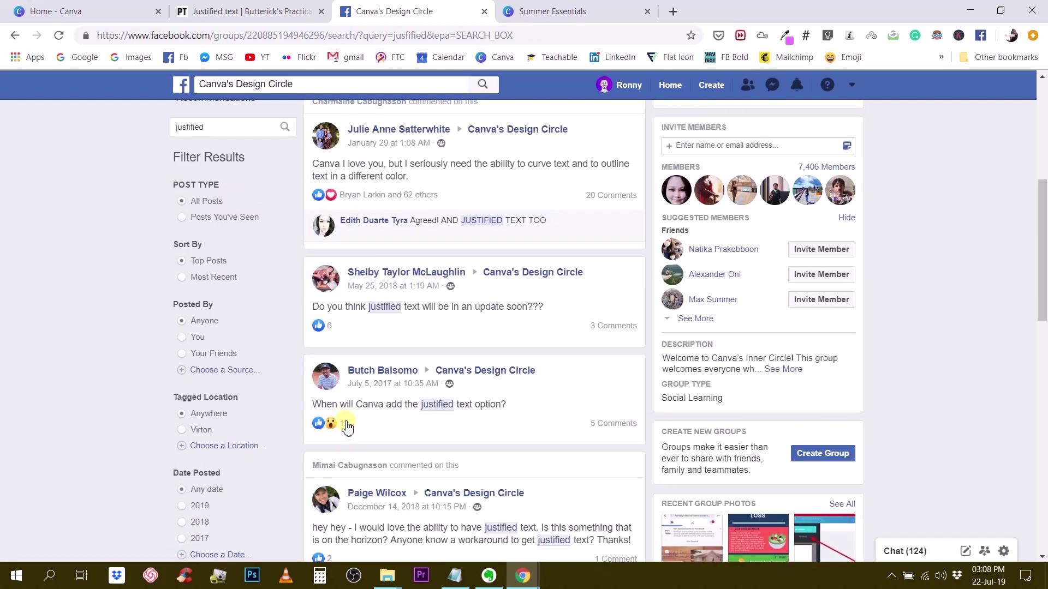
{"action": "scroll", "coordinate": [570, 437], "scroll_direction": "down", "scroll_amount": 3}
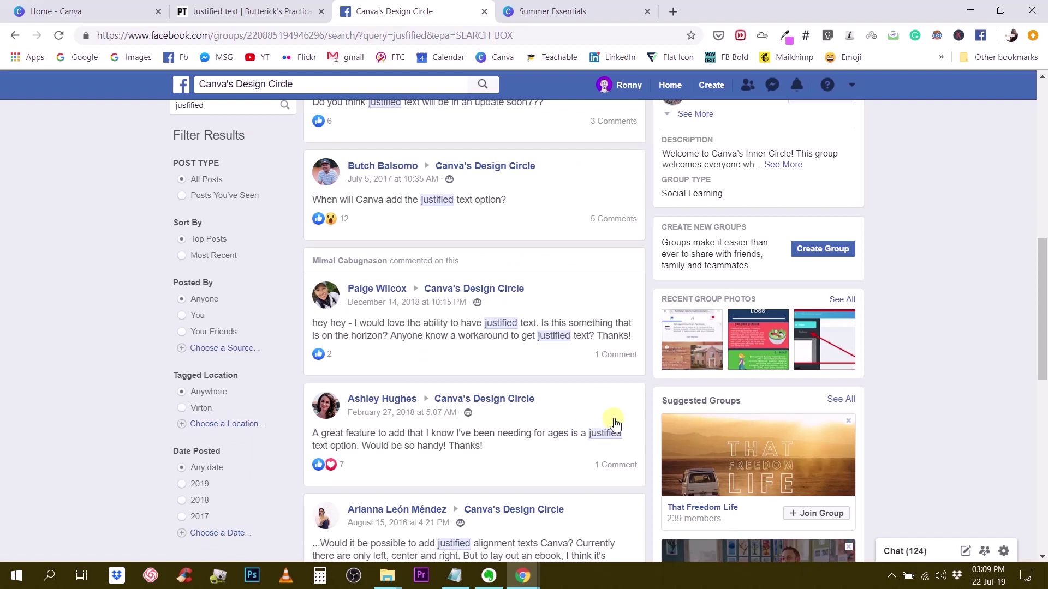
{"action": "scroll", "coordinate": [509, 369], "scroll_direction": "down", "scroll_amount": 1}
{"action": "scroll", "coordinate": [509, 371], "scroll_direction": "down", "scroll_amount": 1}
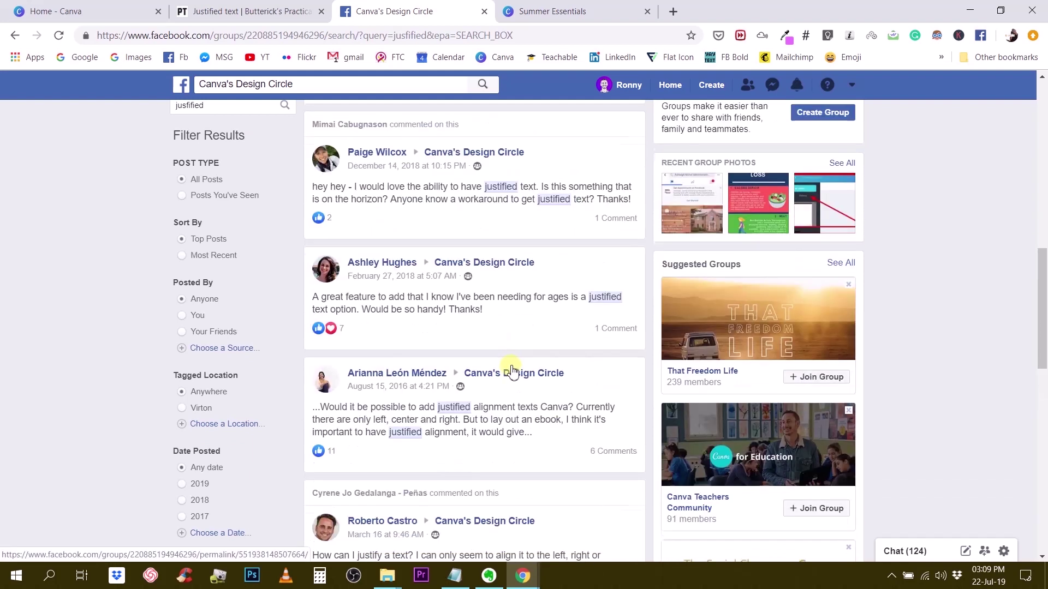
{"action": "scroll", "coordinate": [509, 373], "scroll_direction": "down", "scroll_amount": 1}
{"action": "scroll", "coordinate": [509, 375], "scroll_direction": "down", "scroll_amount": 1}
{"action": "scroll", "coordinate": [509, 376], "scroll_direction": "down", "scroll_amount": 1}
{"action": "scroll", "coordinate": [545, 371], "scroll_direction": "down", "scroll_amount": 1}
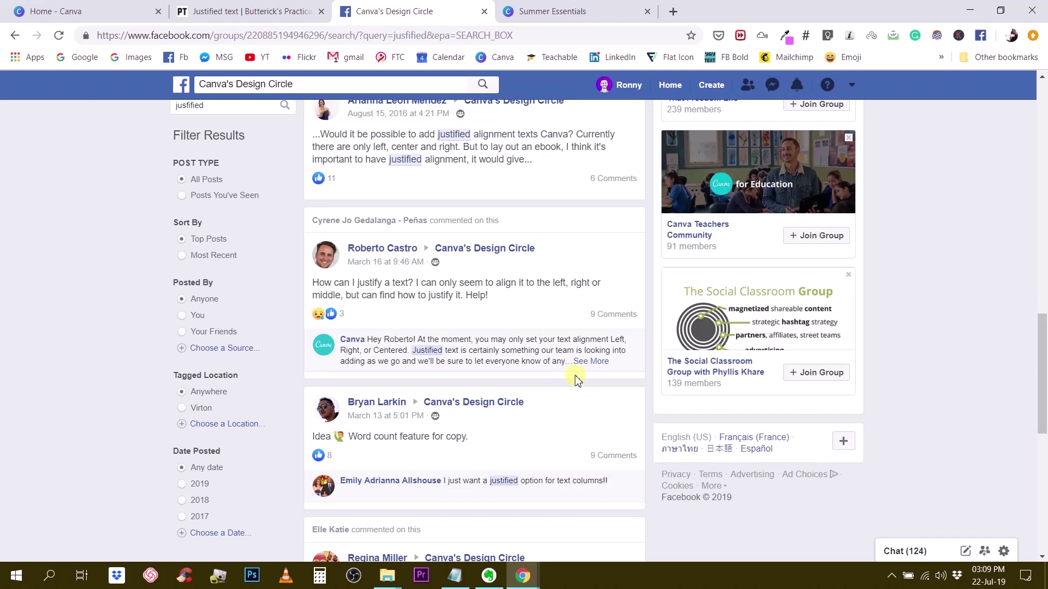
{"action": "scroll", "coordinate": [526, 277], "scroll_direction": "up", "scroll_amount": 3}
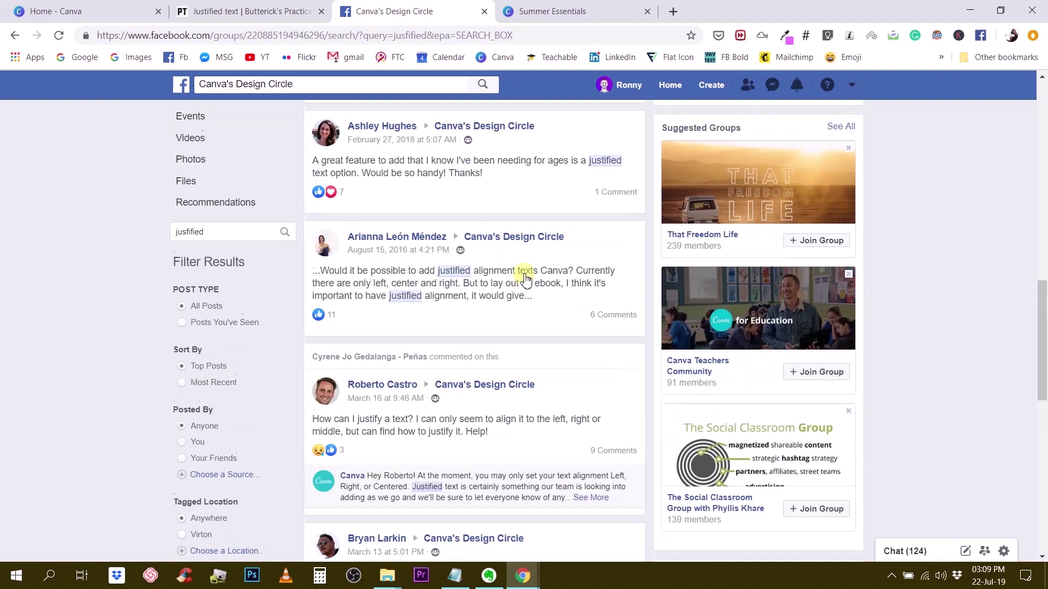
{"action": "scroll", "coordinate": [527, 321], "scroll_direction": "up", "scroll_amount": 2}
{"action": "scroll", "coordinate": [524, 314], "scroll_direction": "up", "scroll_amount": 3}
{"action": "scroll", "coordinate": [524, 322], "scroll_direction": "up", "scroll_amount": 3}
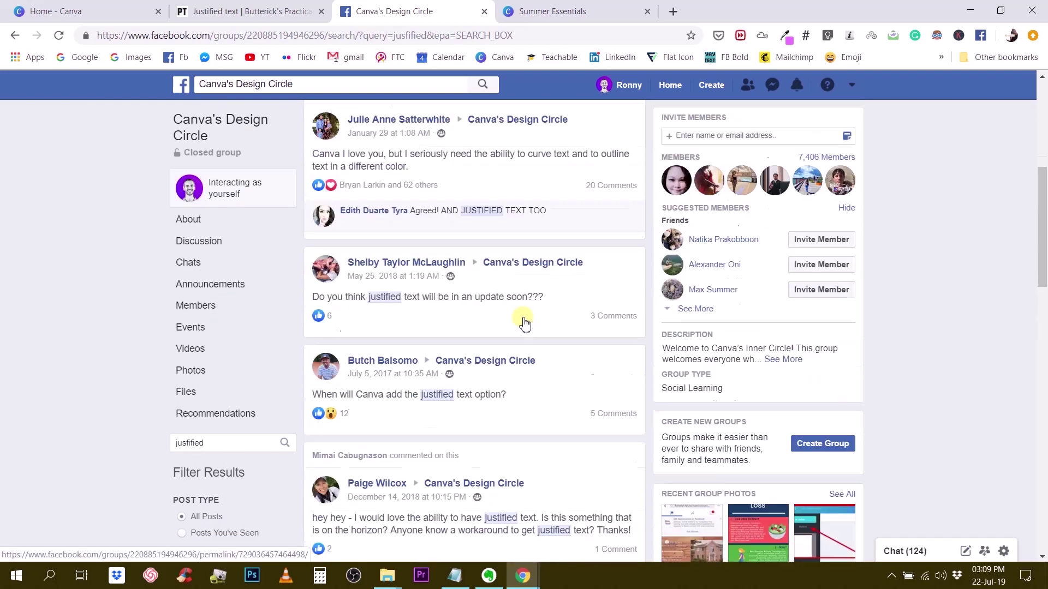
{"action": "scroll", "coordinate": [521, 219], "scroll_direction": "up", "scroll_amount": 2}
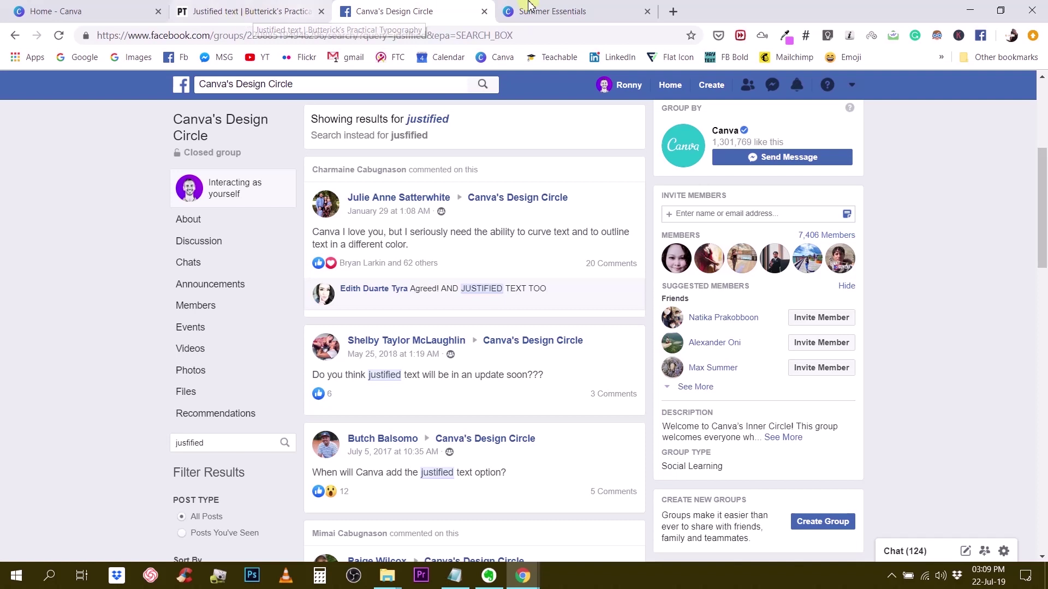
Open Butterick's 'Justified text' article and highlight its opening paragraph on justified versus left-aligned text.
{"action": "left_click", "coordinate": [257, 13]}
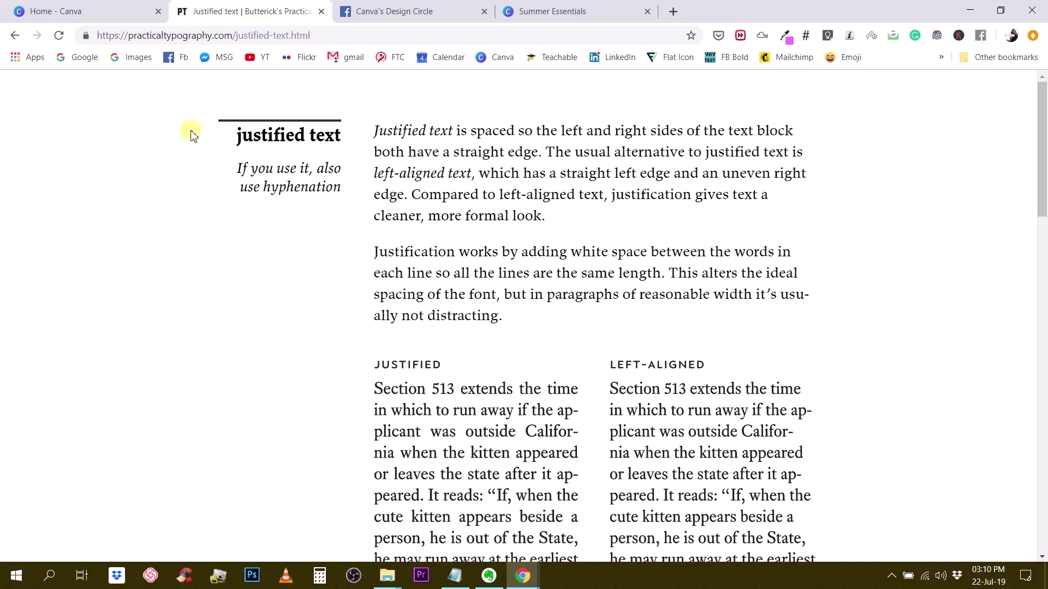
{"action": "left_click_drag", "start_coordinate": [372, 132], "coordinate": [662, 157]}
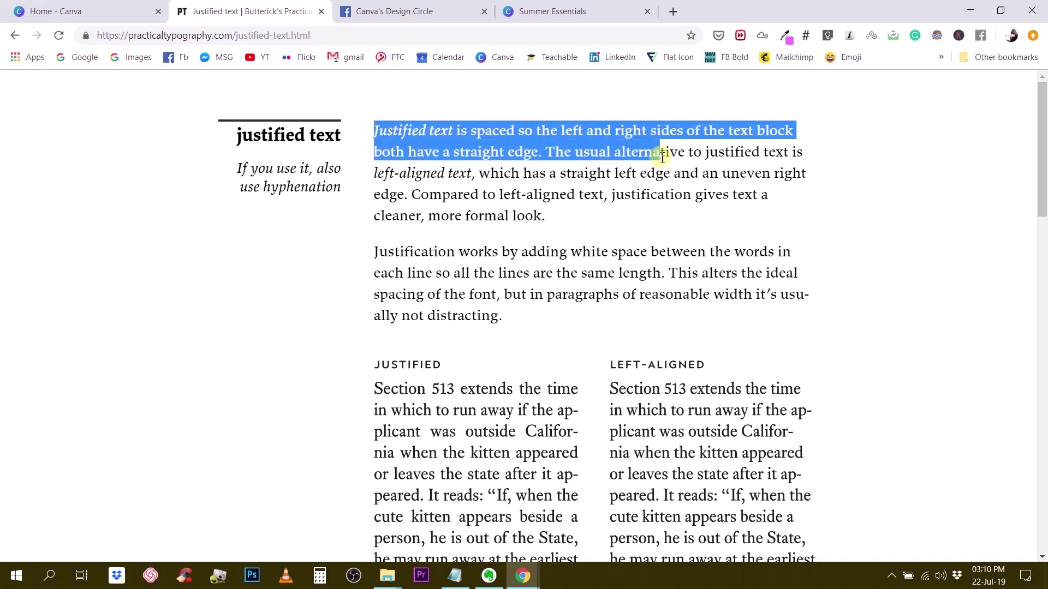
{"action": "mouse_move", "coordinate": [663, 158]}
{"action": "left_mouse_down"}
{"action": "mouse_move", "coordinate": [808, 157]}
{"action": "mouse_move", "coordinate": [627, 171]}
{"action": "mouse_move", "coordinate": [653, 190]}
{"action": "left_mouse_up"}
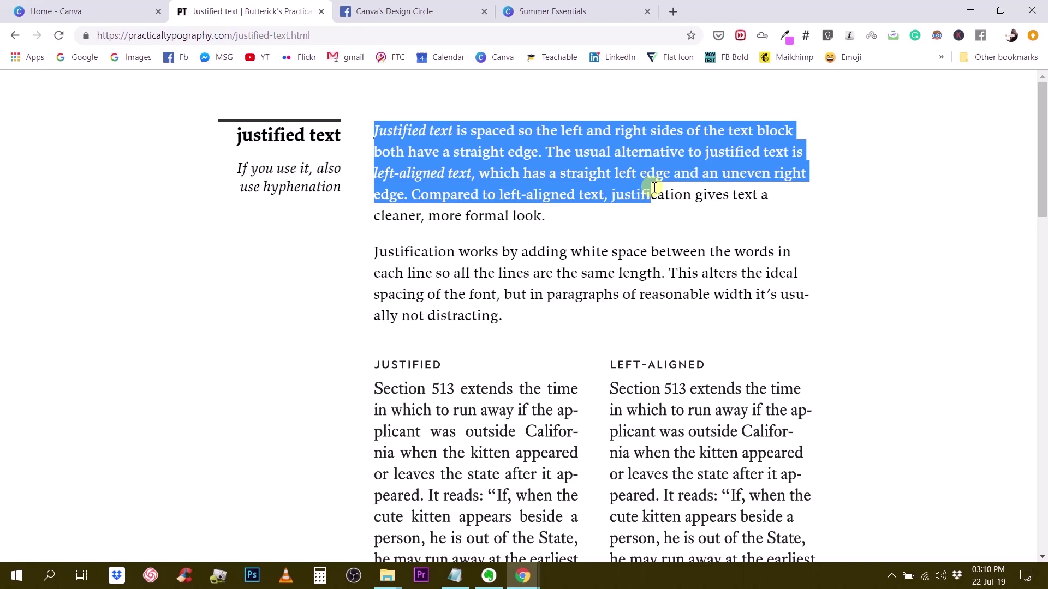
{"action": "left_click_drag", "start_coordinate": [653, 190], "coordinate": [668, 210]}
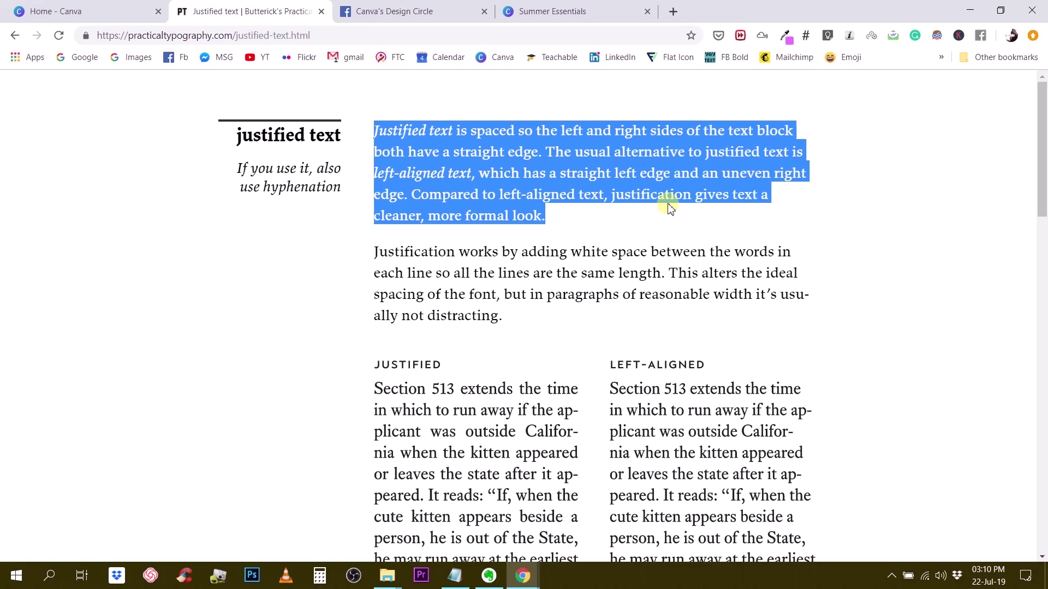
{"action": "left_click_drag", "start_coordinate": [589, 220], "coordinate": [584, 225]}
{"action": "left_click", "coordinate": [584, 225]}
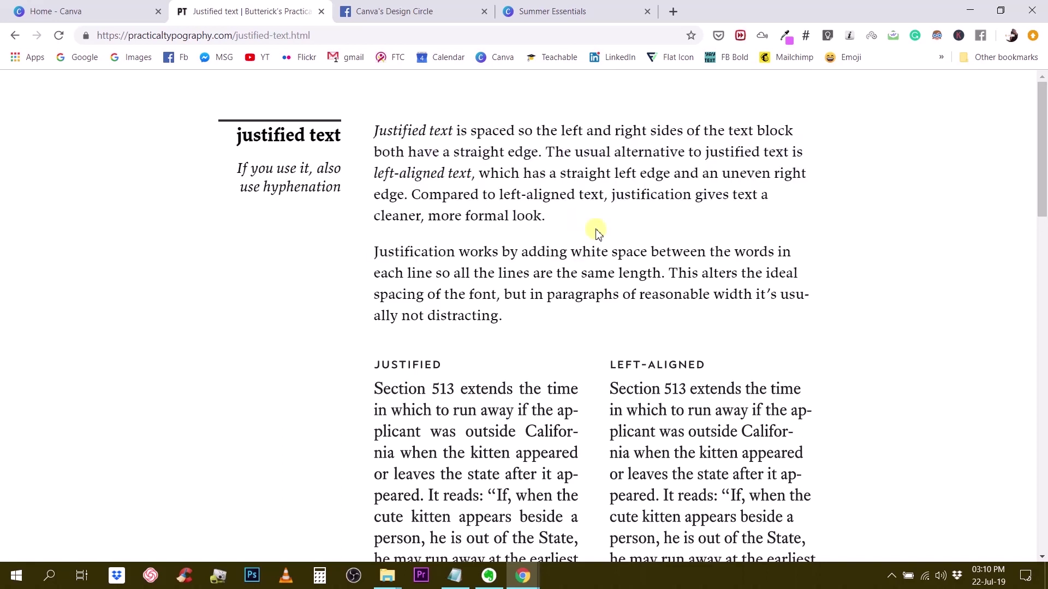
Switch to the Summer Essentials design and scroll through the Q4 report page.
{"action": "left_click", "coordinate": [552, 12]}
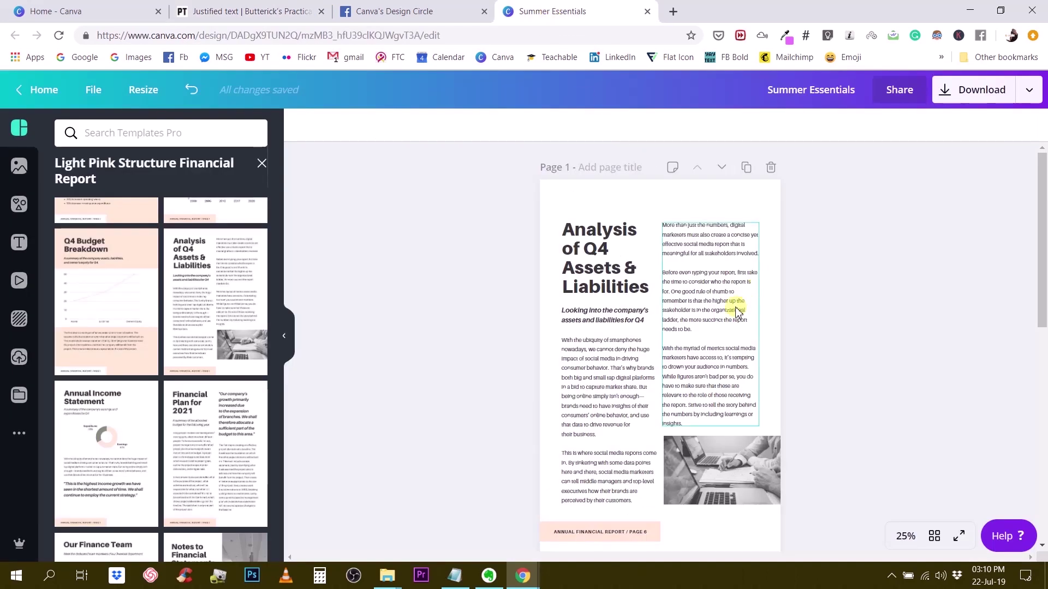
{"action": "scroll", "coordinate": [808, 281], "scroll_direction": "down", "scroll_amount": 1}
{"action": "scroll", "coordinate": [813, 281], "scroll_direction": "up", "scroll_amount": 1}
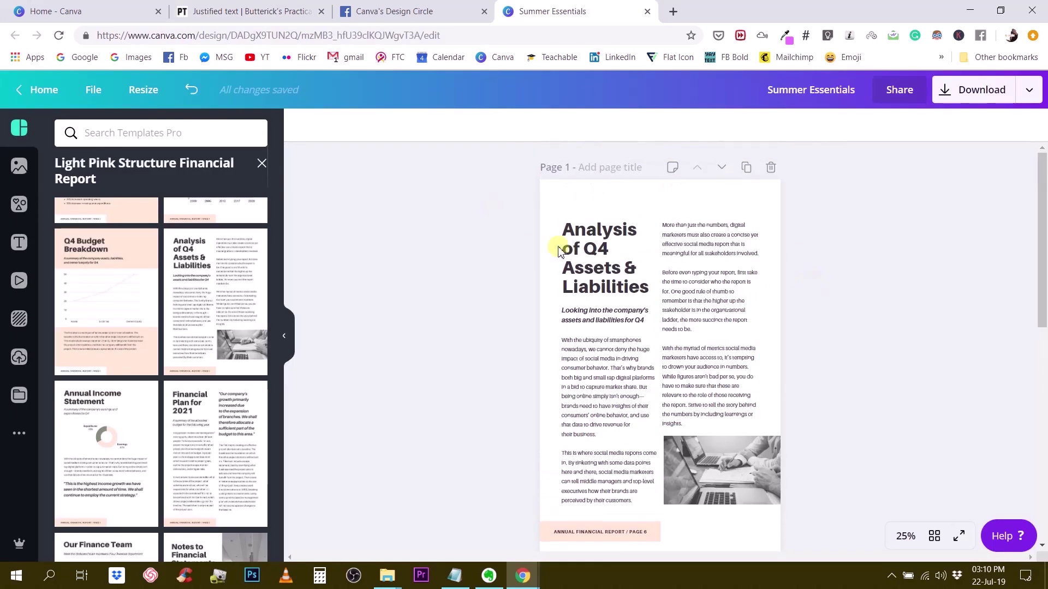
{"action": "scroll", "coordinate": [180, 235], "scroll_direction": "up", "scroll_amount": 1}
{"action": "scroll", "coordinate": [175, 272], "scroll_direction": "up", "scroll_amount": 4}
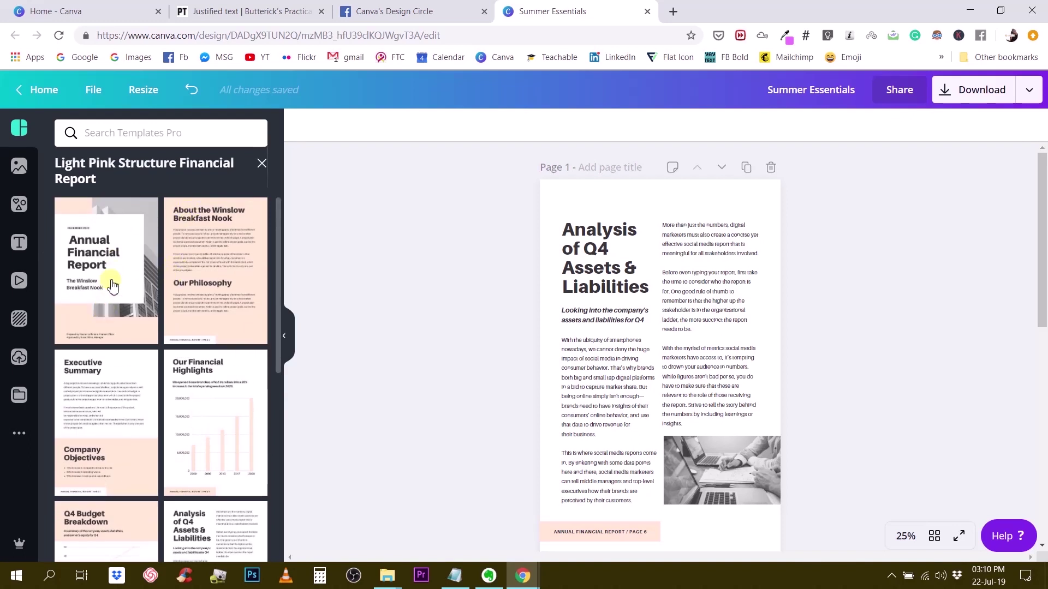
{"action": "scroll", "coordinate": [162, 238], "scroll_direction": "down", "scroll_amount": 1}
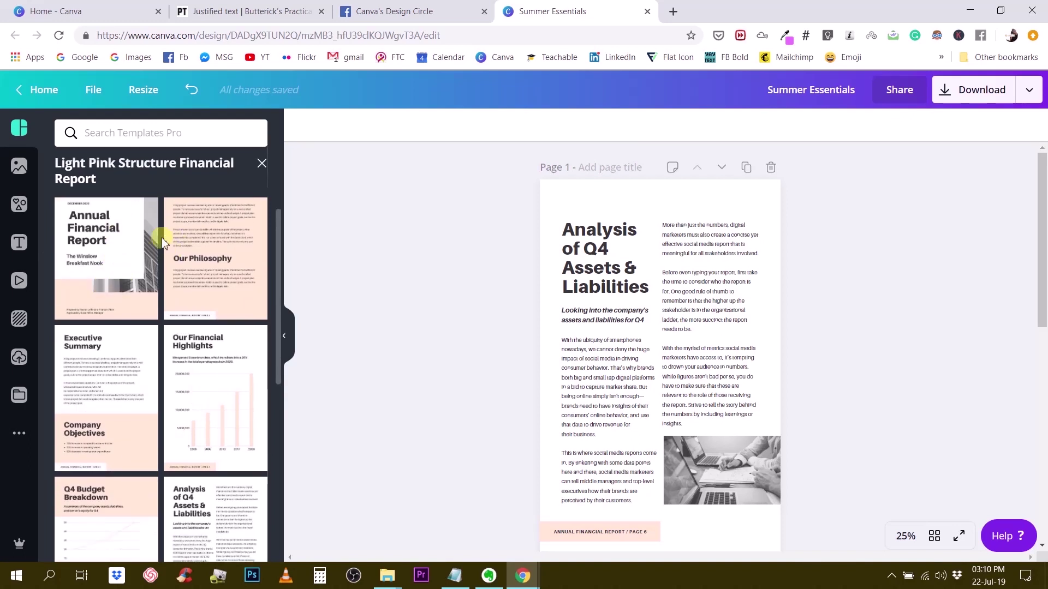
{"action": "scroll", "coordinate": [153, 273], "scroll_direction": "down", "scroll_amount": 3}
{"action": "scroll", "coordinate": [156, 339], "scroll_direction": "down", "scroll_amount": 1}
{"action": "scroll", "coordinate": [169, 344], "scroll_direction": "down", "scroll_amount": 3}
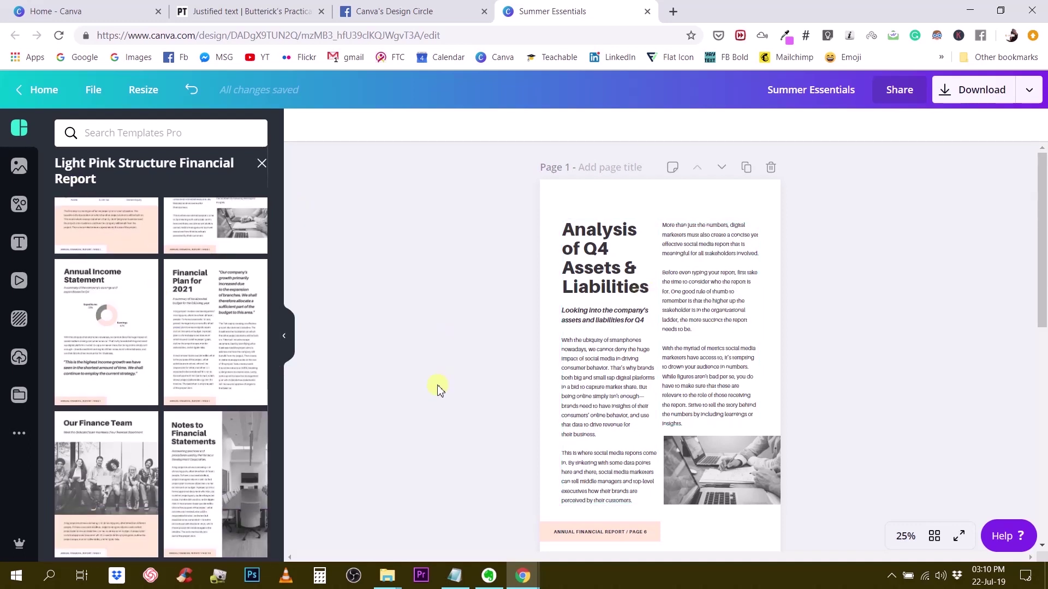
{"action": "scroll", "coordinate": [655, 344], "scroll_direction": "down", "scroll_amount": 3}
{"action": "scroll", "coordinate": [639, 365], "scroll_direction": "down", "scroll_amount": 3}
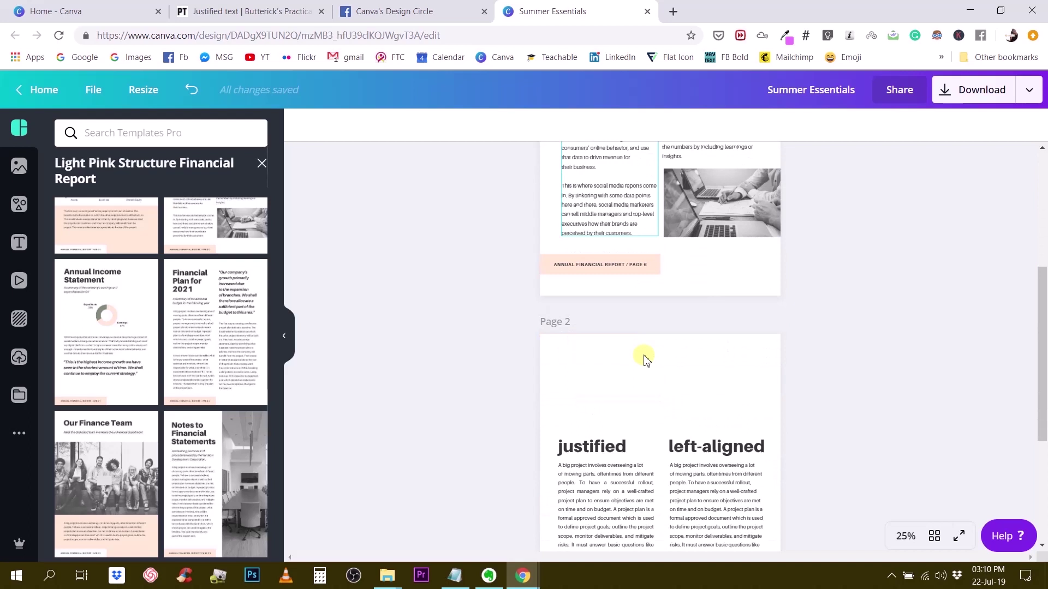
{"action": "scroll", "coordinate": [641, 355], "scroll_direction": "up", "scroll_amount": 5}
{"action": "scroll", "coordinate": [633, 345], "scroll_direction": "up", "scroll_amount": 1}
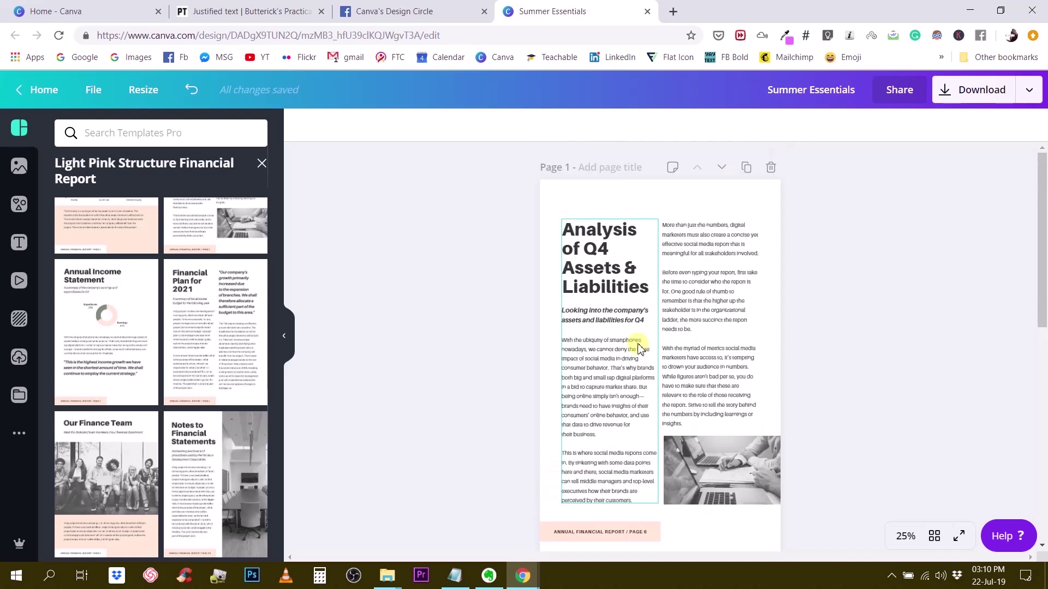
Select the left column's text group, then clear the selection and bring up the zoom levels.
{"action": "left_click", "coordinate": [623, 418]}
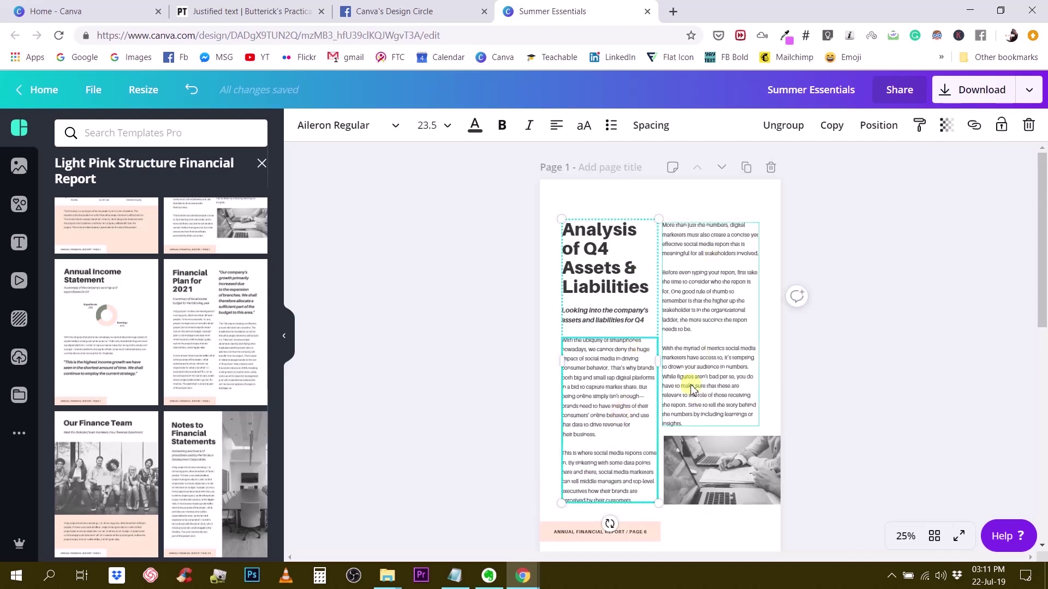
{"action": "left_click", "coordinate": [692, 388]}
{"action": "left_click", "coordinate": [614, 382]}
{"action": "left_click", "coordinate": [709, 349]}
{"action": "left_click", "coordinate": [619, 397]}
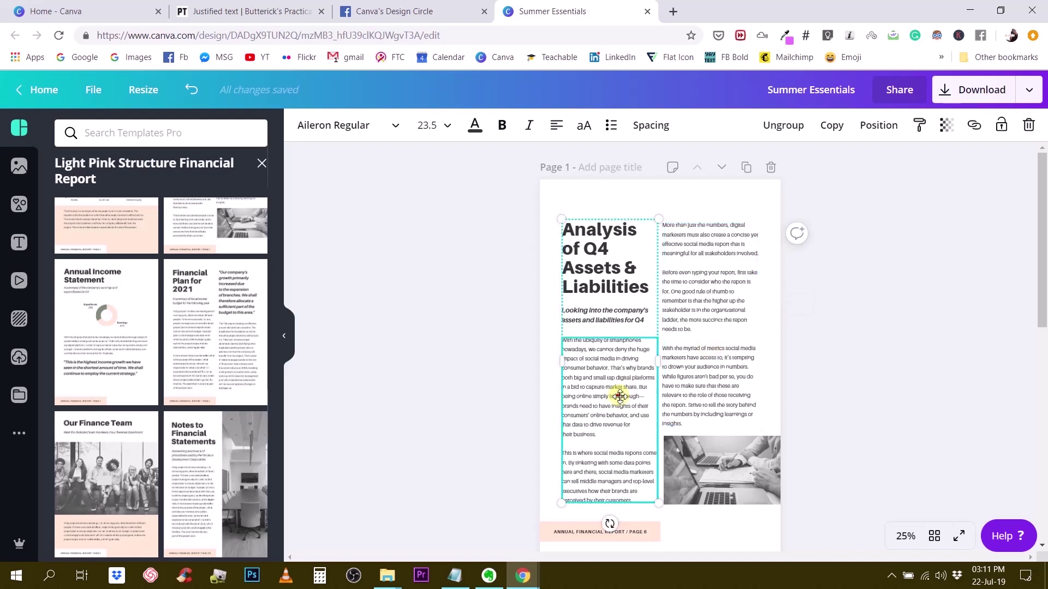
{"action": "left_click", "coordinate": [898, 292]}
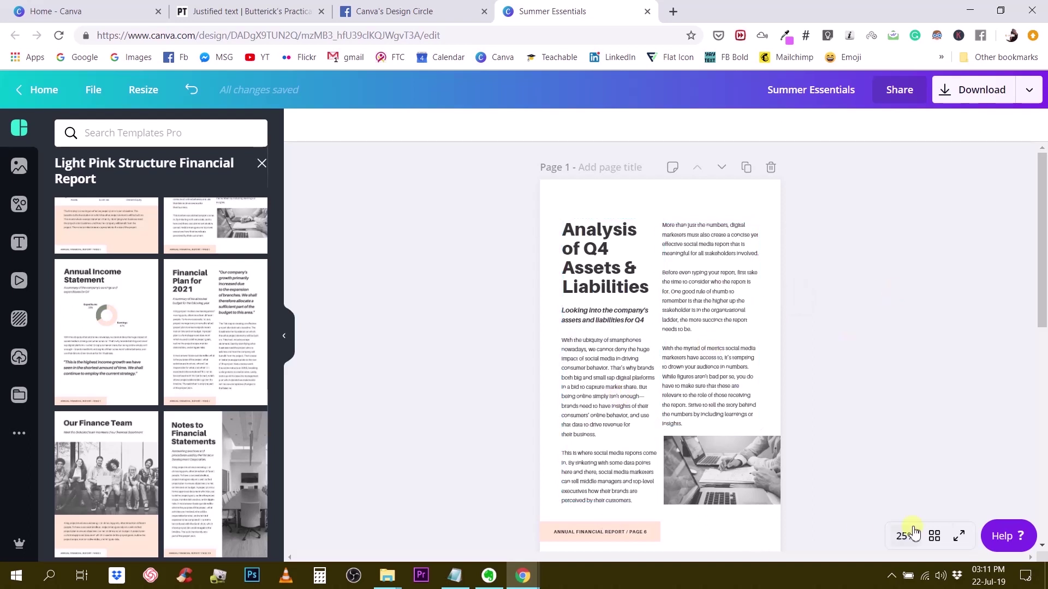
{"action": "left_click", "coordinate": [915, 533]}
Zoom the report page view to 75%.
{"action": "left_click", "coordinate": [903, 360]}
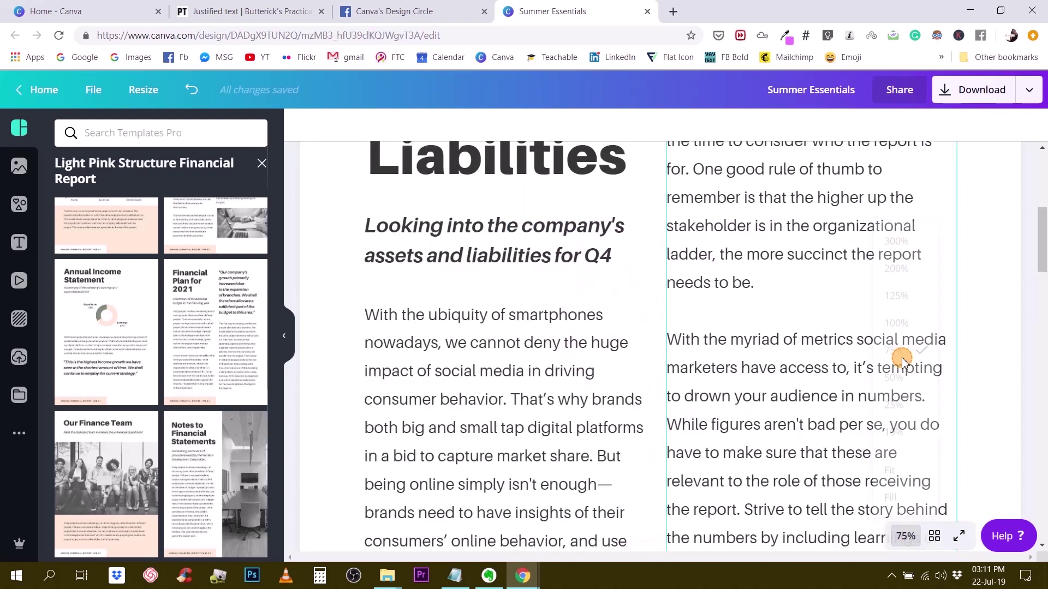
{"action": "scroll", "coordinate": [627, 404], "scroll_direction": "down", "scroll_amount": 3}
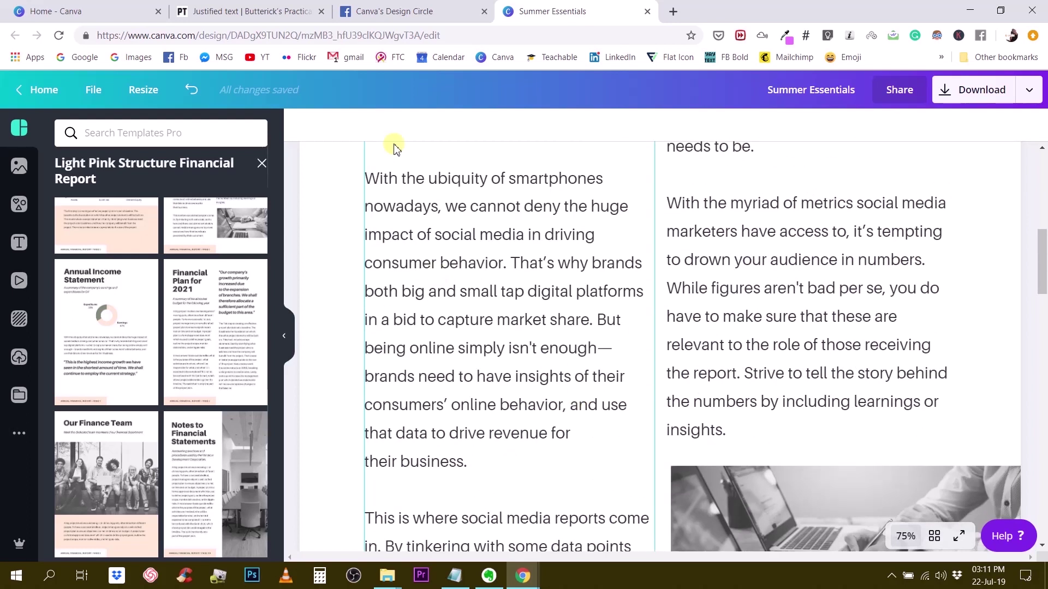
{"action": "scroll", "coordinate": [403, 268], "scroll_direction": "up", "scroll_amount": 1}
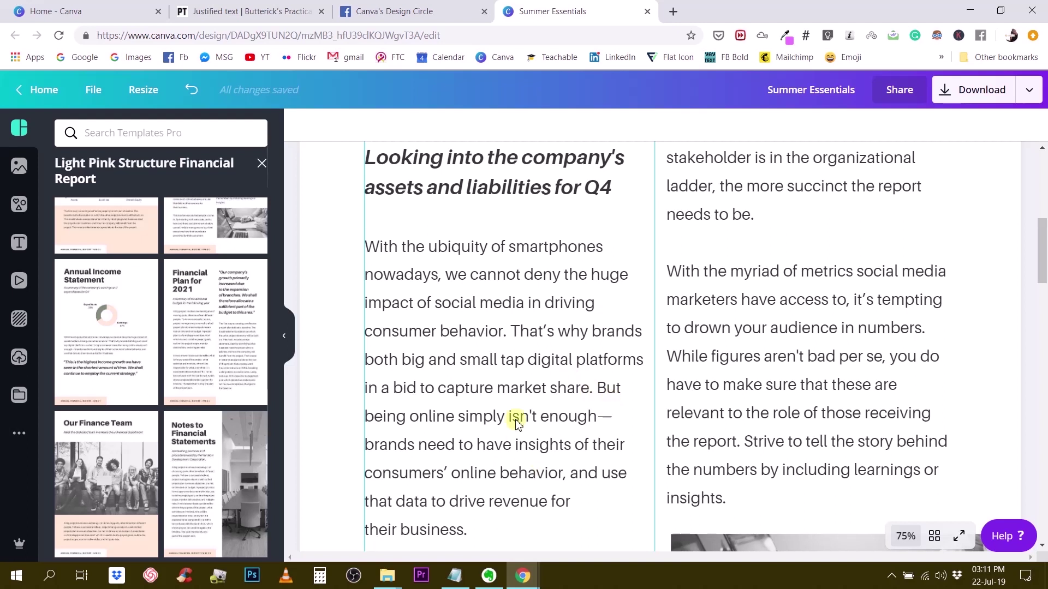
{"action": "scroll", "coordinate": [515, 410], "scroll_direction": "down", "scroll_amount": 2}
{"action": "scroll", "coordinate": [518, 366], "scroll_direction": "up", "scroll_amount": 2}
Ungroup the left column's text group and select only its body text box.
{"action": "left_click", "coordinate": [502, 334]}
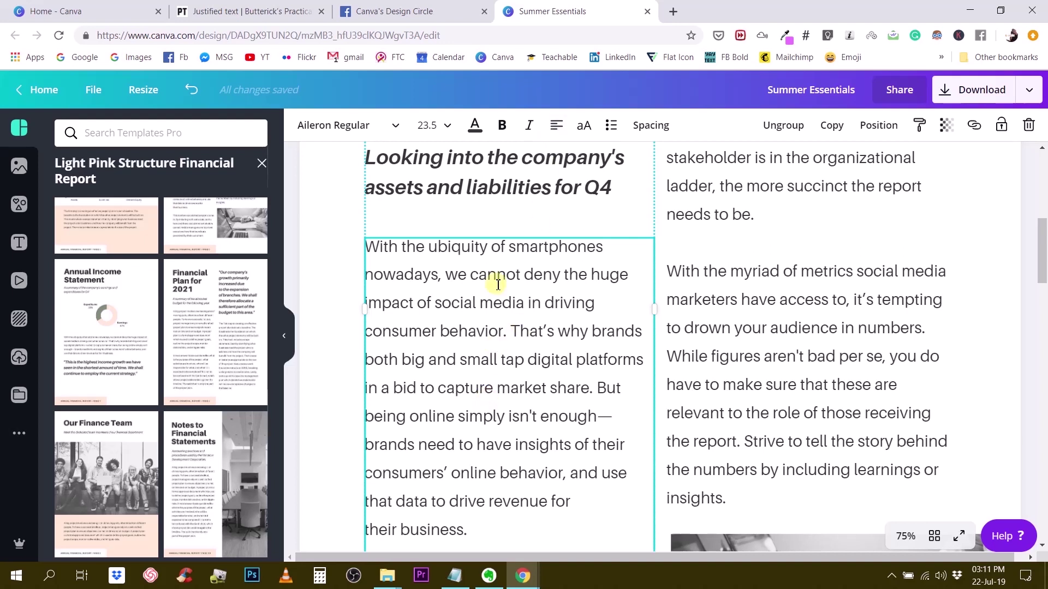
{"action": "left_click", "coordinate": [784, 125]}
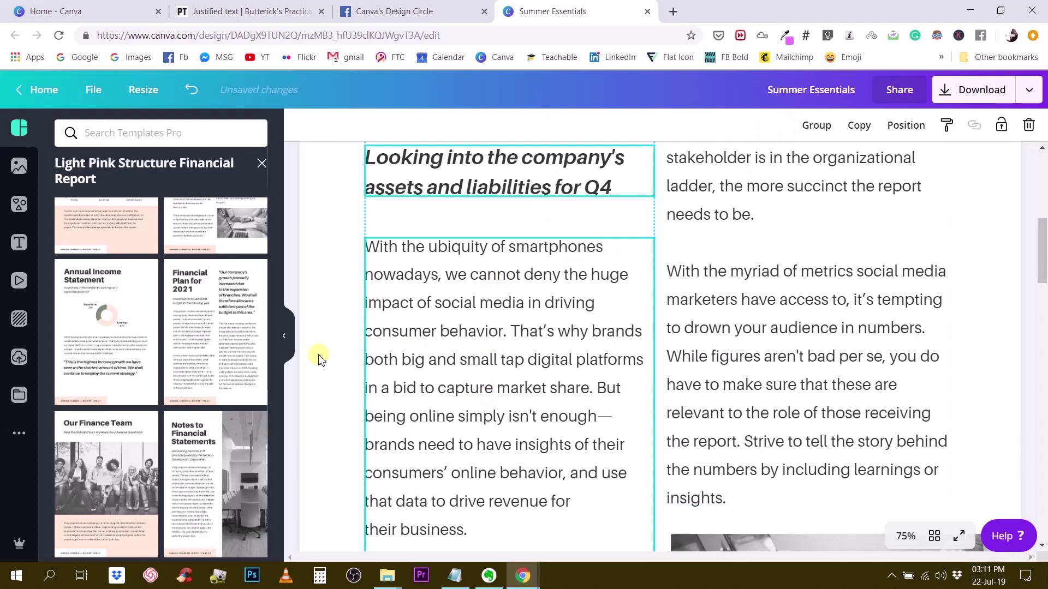
{"action": "left_click", "coordinate": [456, 327]}
{"action": "scroll", "coordinate": [507, 457], "scroll_direction": "down", "scroll_amount": 1}
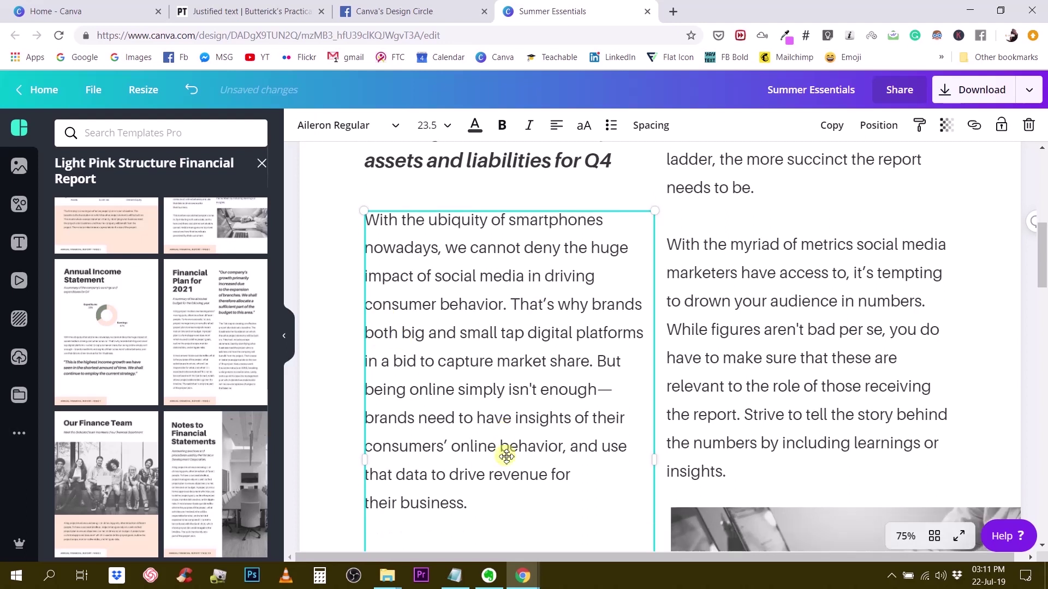
{"action": "scroll", "coordinate": [580, 290], "scroll_direction": "up", "scroll_amount": 2}
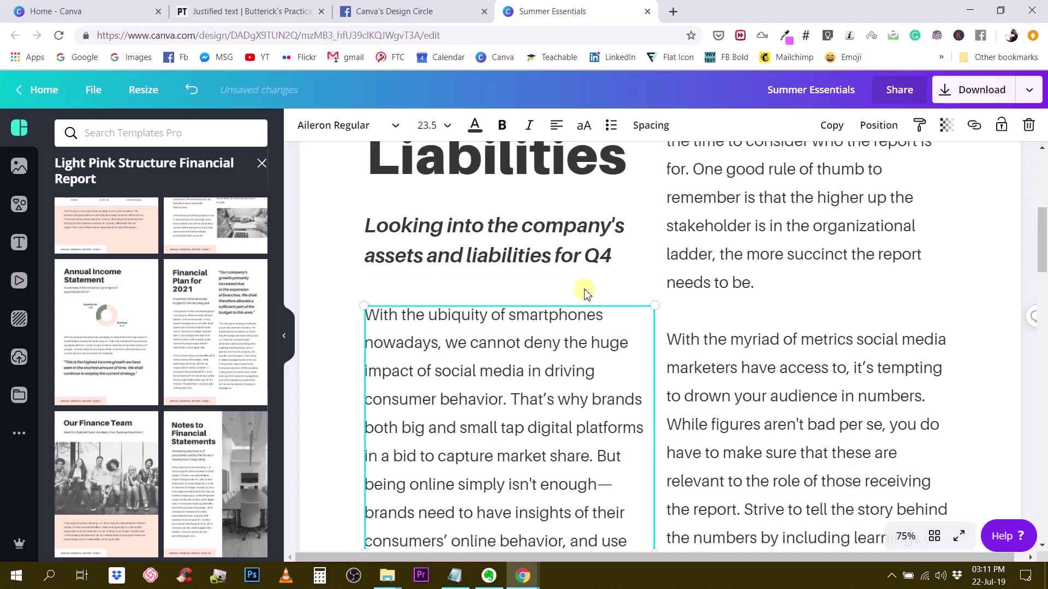
Cycle the left body text alignment through center and right to justified.
{"action": "left_click", "coordinate": [556, 126]}
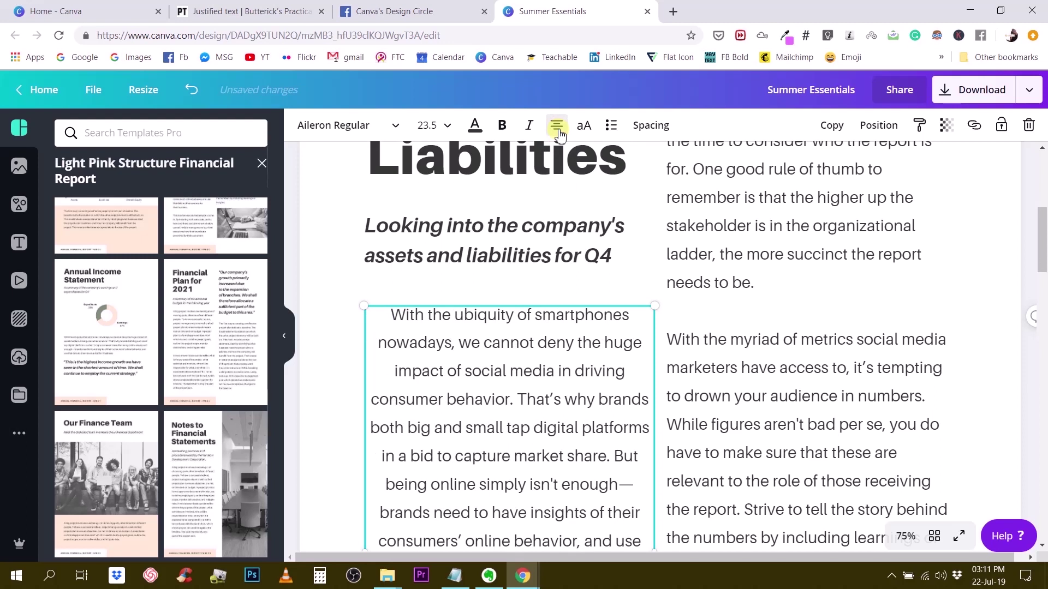
{"action": "left_click", "coordinate": [557, 126]}
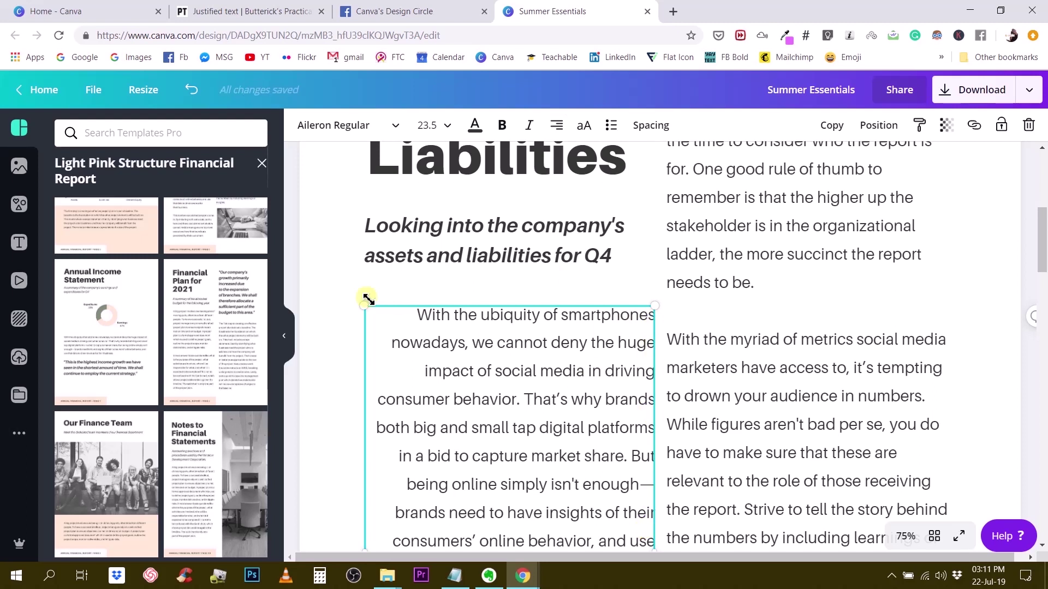
{"action": "left_click", "coordinate": [557, 128]}
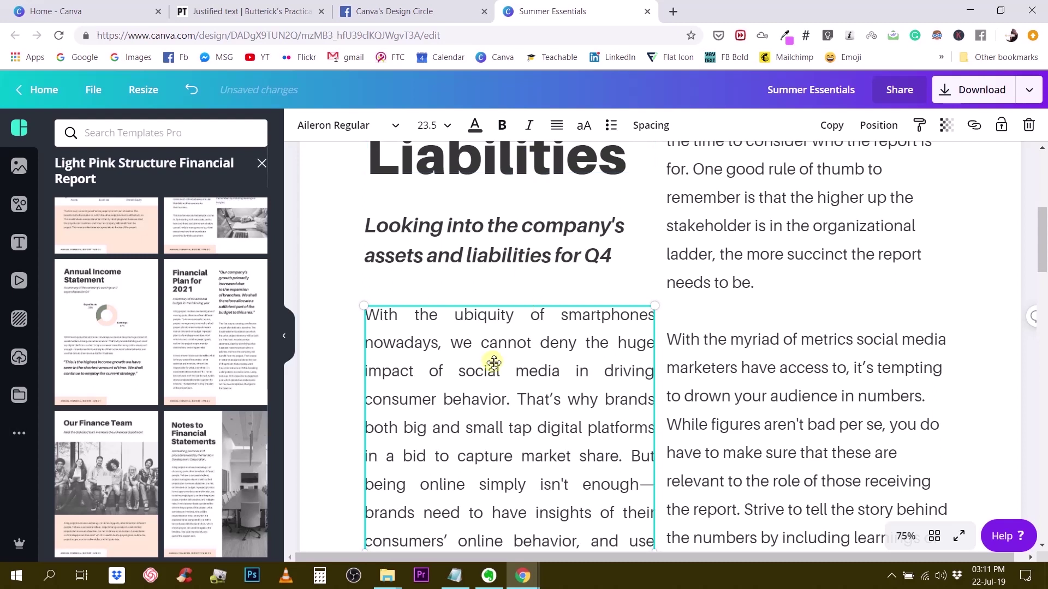
{"action": "scroll", "coordinate": [485, 338], "scroll_direction": "down", "scroll_amount": 2}
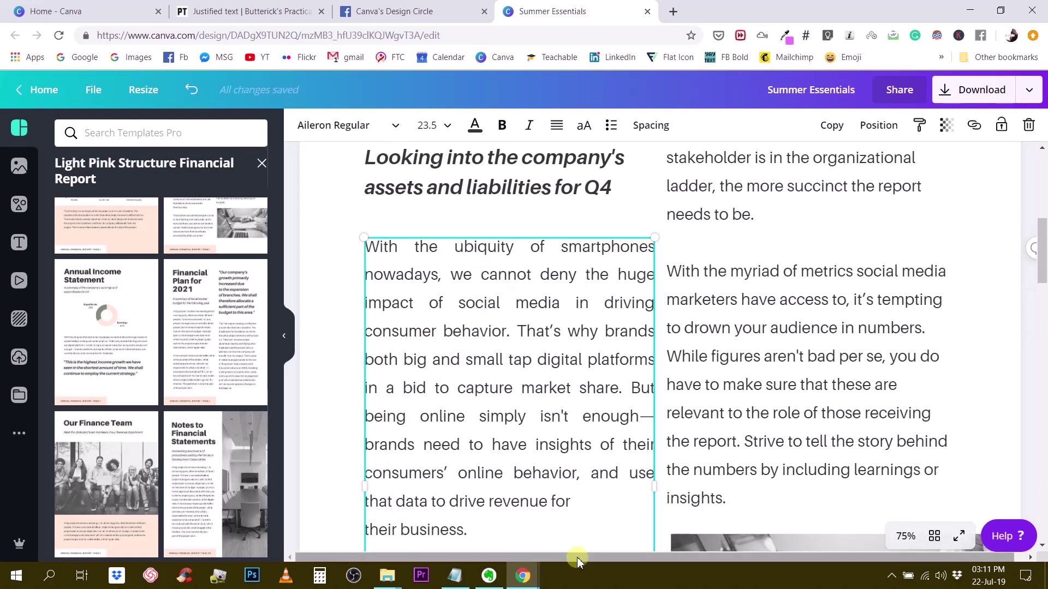
{"action": "scroll", "coordinate": [561, 420], "scroll_direction": "down", "scroll_amount": 1}
{"action": "scroll", "coordinate": [560, 417], "scroll_direction": "down", "scroll_amount": 2}
{"action": "scroll", "coordinate": [560, 416], "scroll_direction": "down", "scroll_amount": 4}
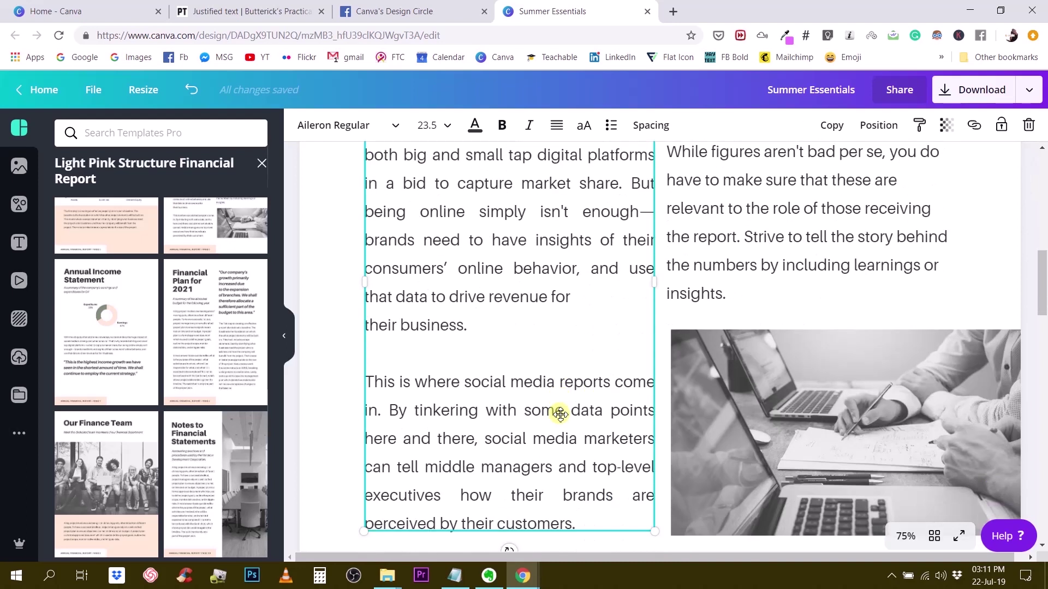
{"action": "scroll", "coordinate": [560, 415], "scroll_direction": "up", "scroll_amount": 2}
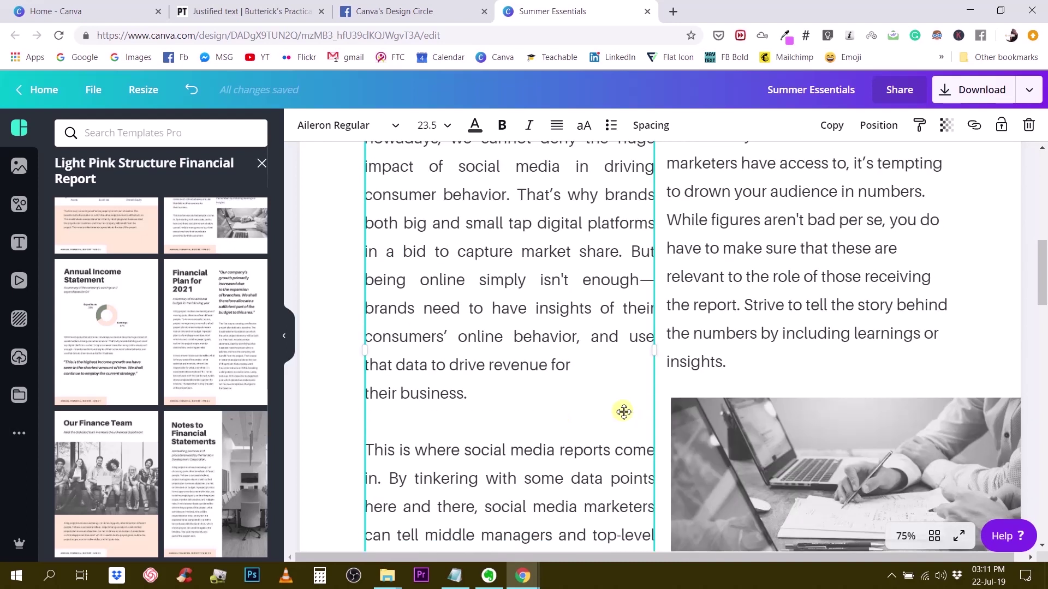
{"action": "scroll", "coordinate": [618, 415], "scroll_direction": "up", "scroll_amount": 2}
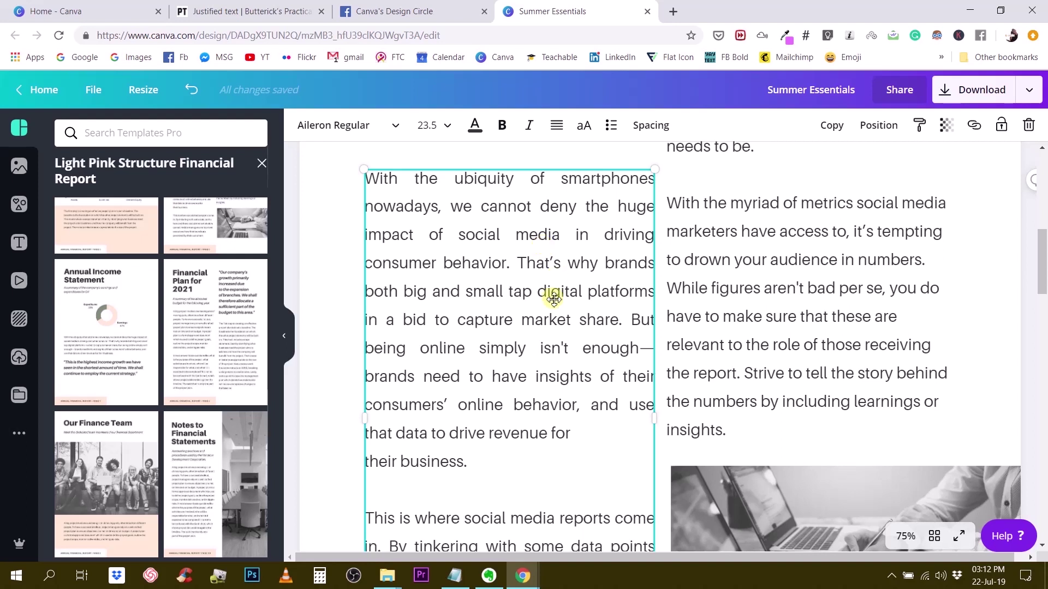
{"action": "scroll", "coordinate": [665, 358], "scroll_direction": "up", "scroll_amount": 3}
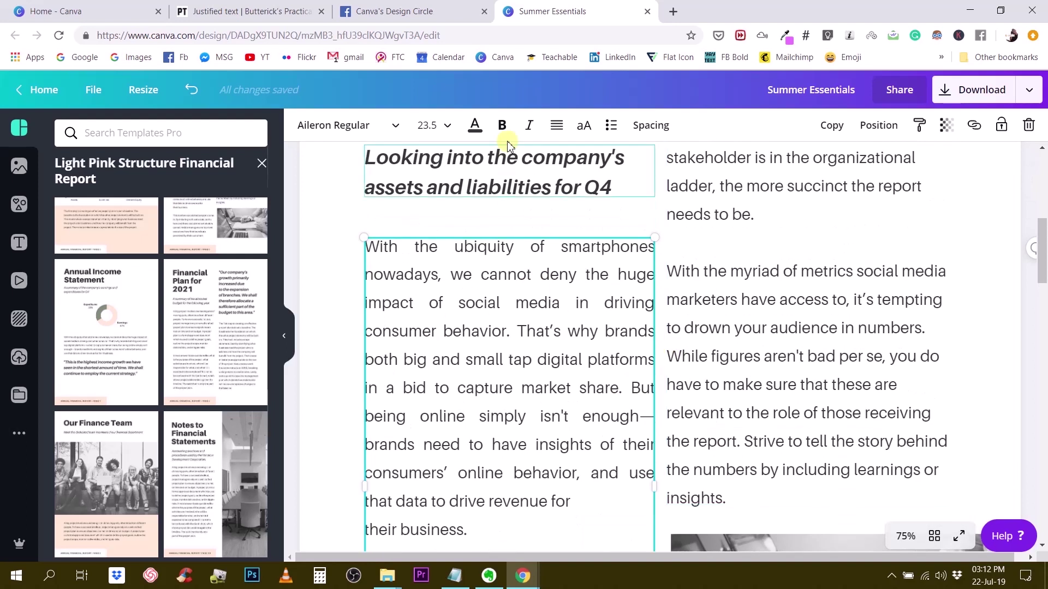
Justify the right column's body text and narrow its box slightly from the left.
{"action": "left_click", "coordinate": [859, 312]}
{"action": "scroll", "coordinate": [859, 312], "scroll_direction": "up", "scroll_amount": 5}
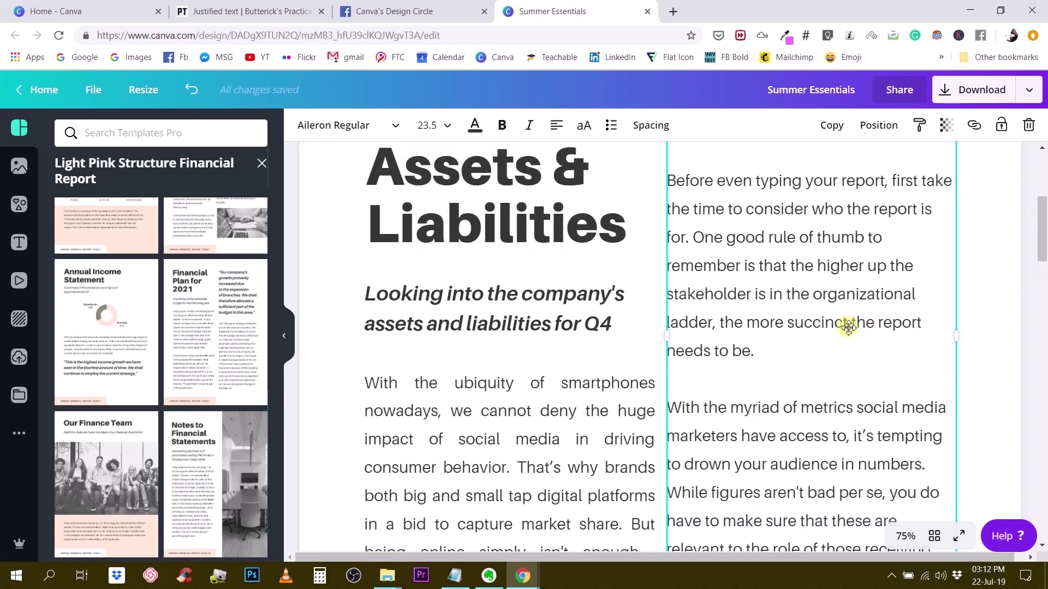
{"action": "scroll", "coordinate": [857, 306], "scroll_direction": "up", "scroll_amount": 5}
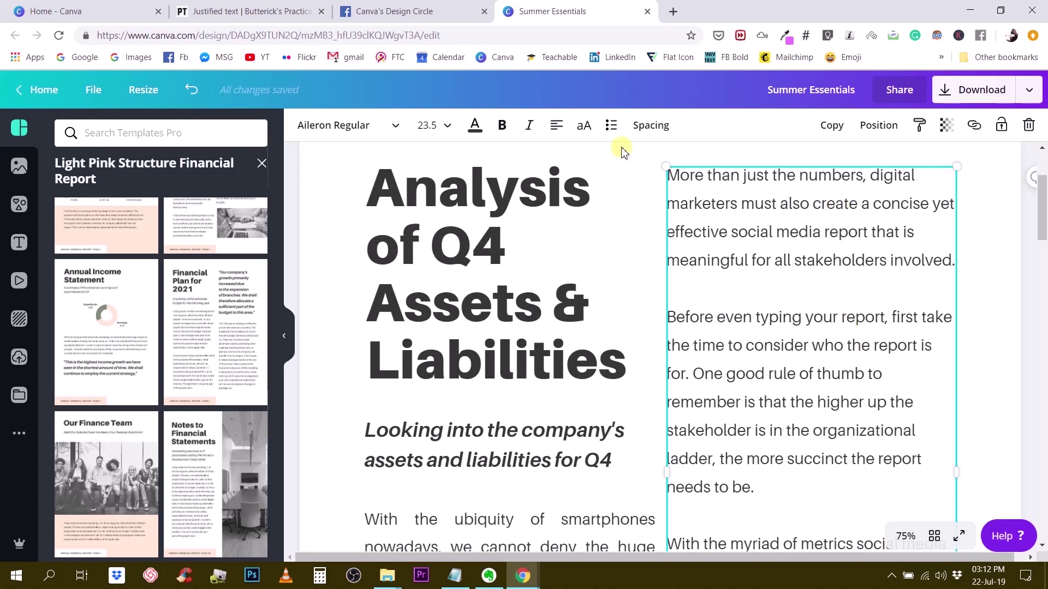
{"action": "left_click", "coordinate": [557, 126]}
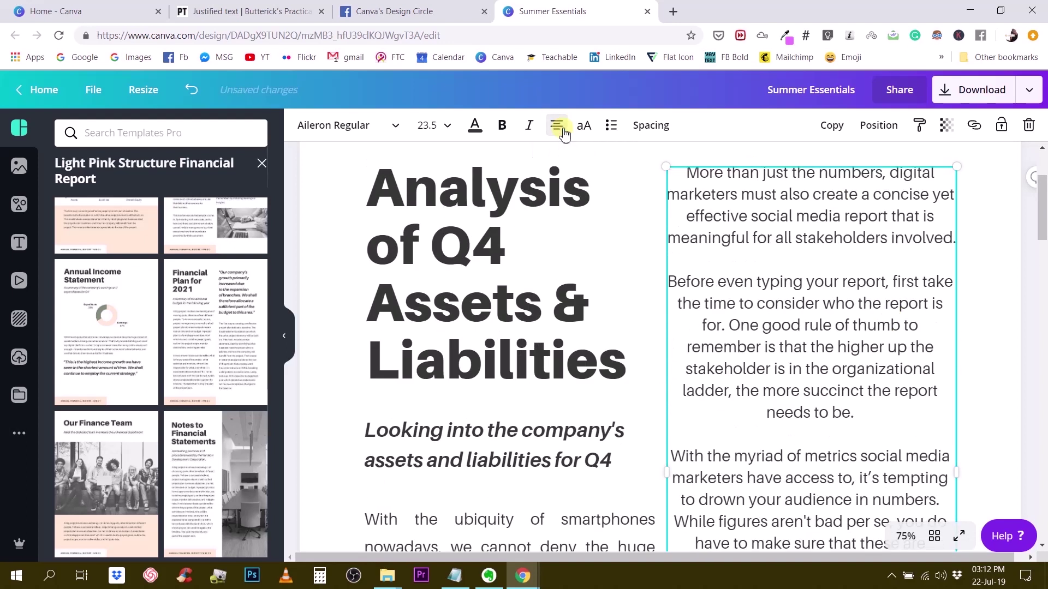
{"action": "left_click", "coordinate": [557, 126]}
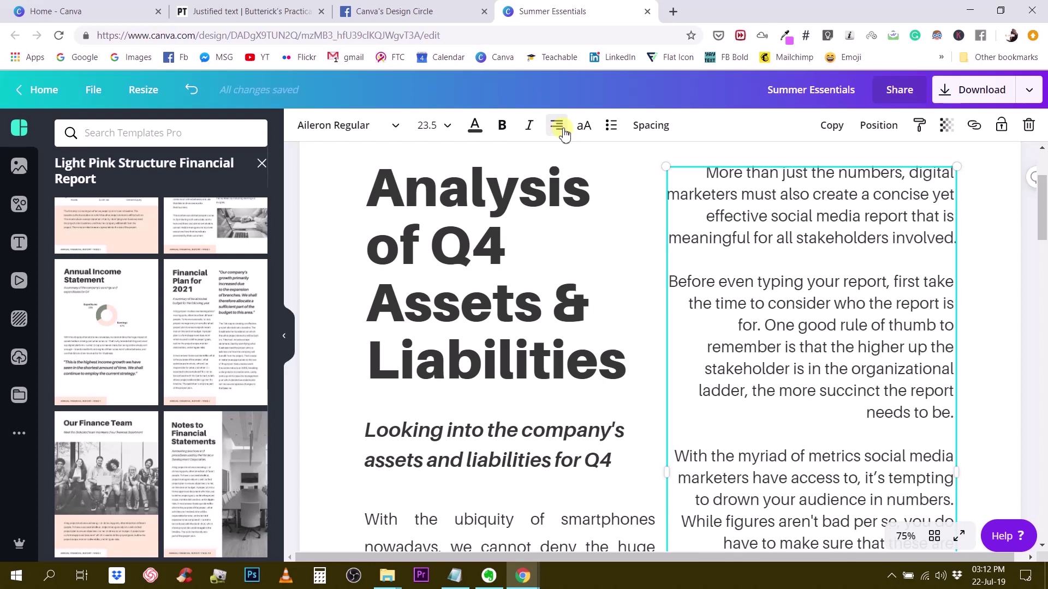
{"action": "left_click", "coordinate": [558, 127]}
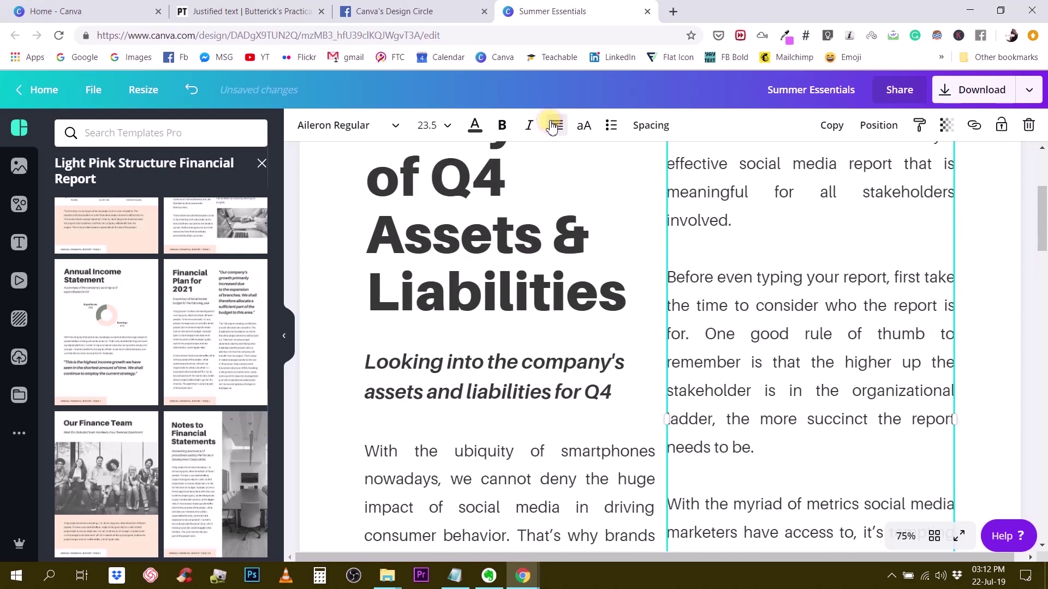
{"action": "scroll", "coordinate": [779, 365], "scroll_direction": "down", "scroll_amount": 3}
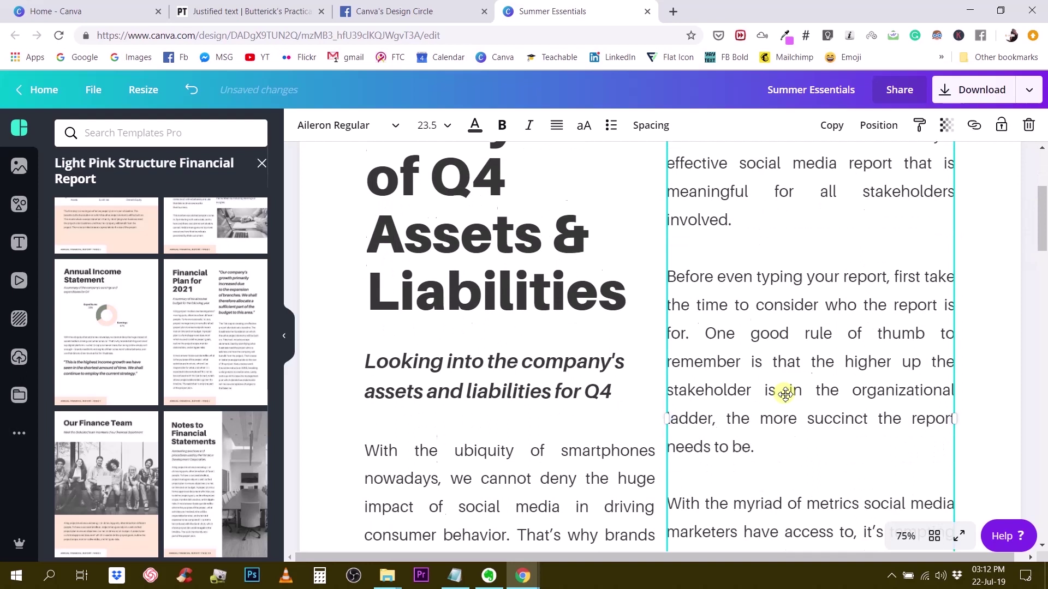
{"action": "scroll", "coordinate": [788, 391], "scroll_direction": "down", "scroll_amount": 2}
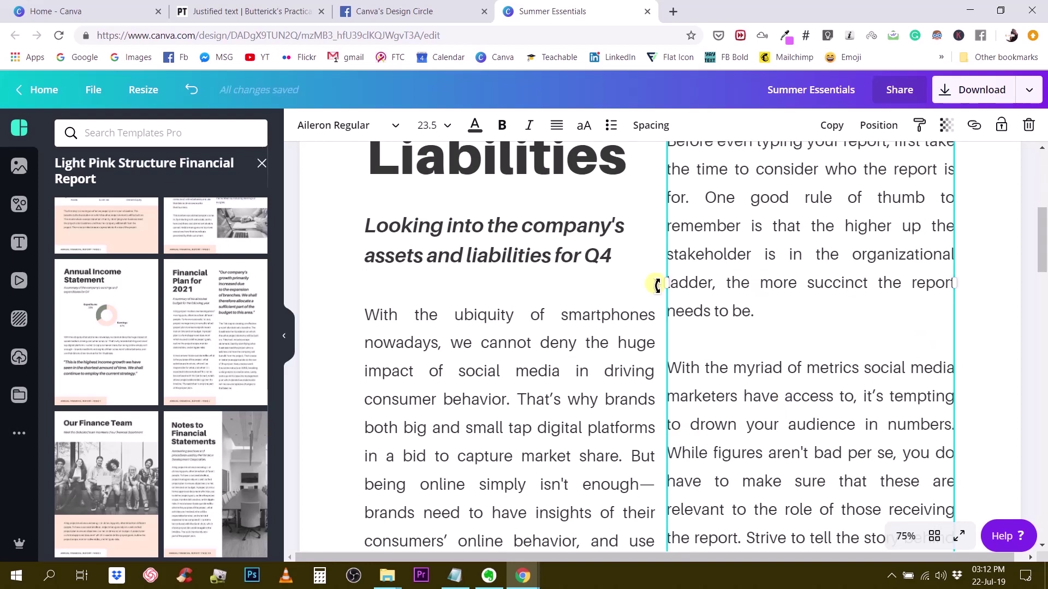
{"action": "left_click_drag", "start_coordinate": [661, 283], "coordinate": [666, 283]}
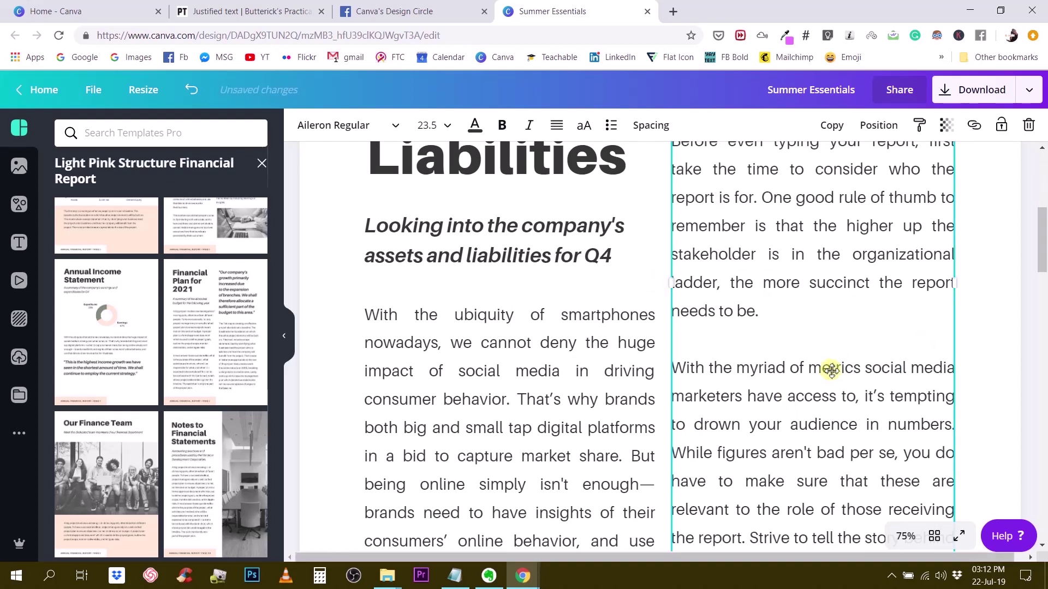
{"action": "left_click", "coordinate": [906, 537]}
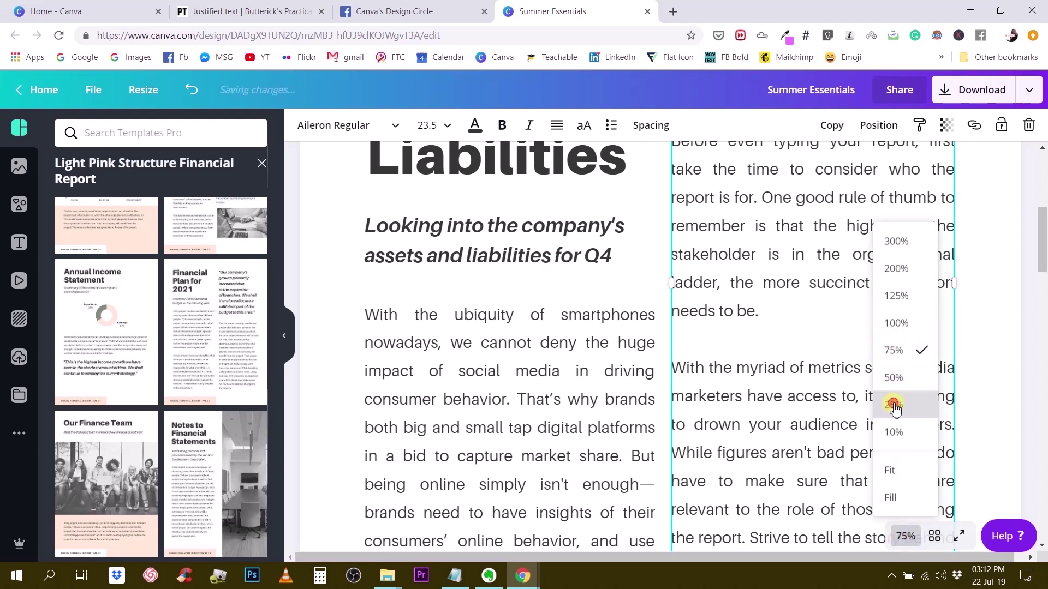
Zoom out to 25% and nudge the right-column body text box into position.
{"action": "left_click", "coordinate": [893, 404]}
{"action": "left_click", "coordinate": [912, 350]}
{"action": "left_click_drag", "start_coordinate": [727, 370], "coordinate": [729, 360]}
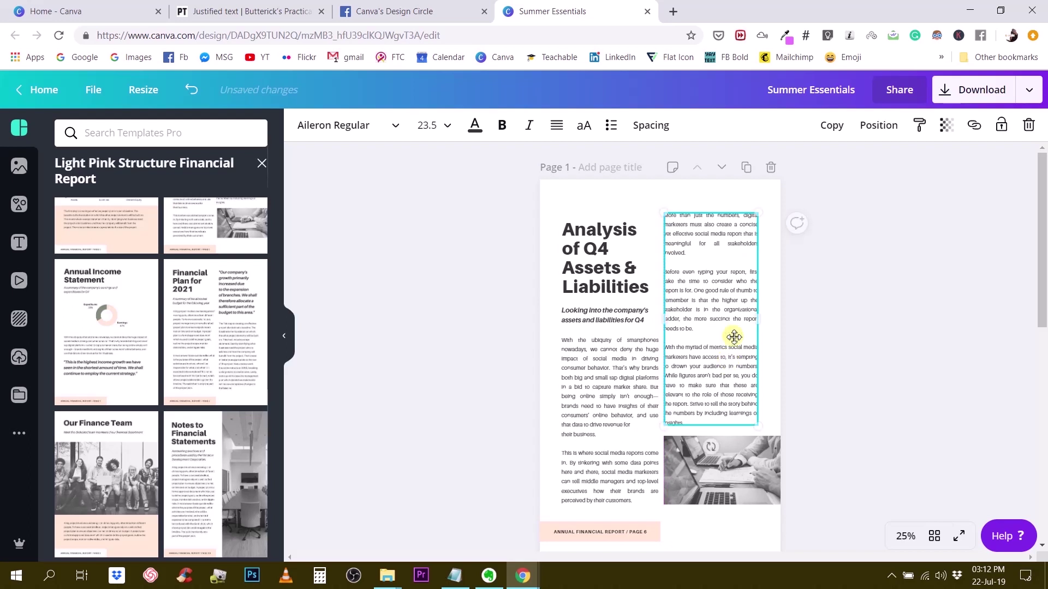
{"action": "left_click_drag", "start_coordinate": [755, 319], "coordinate": [731, 331]}
{"action": "left_click", "coordinate": [923, 333]}
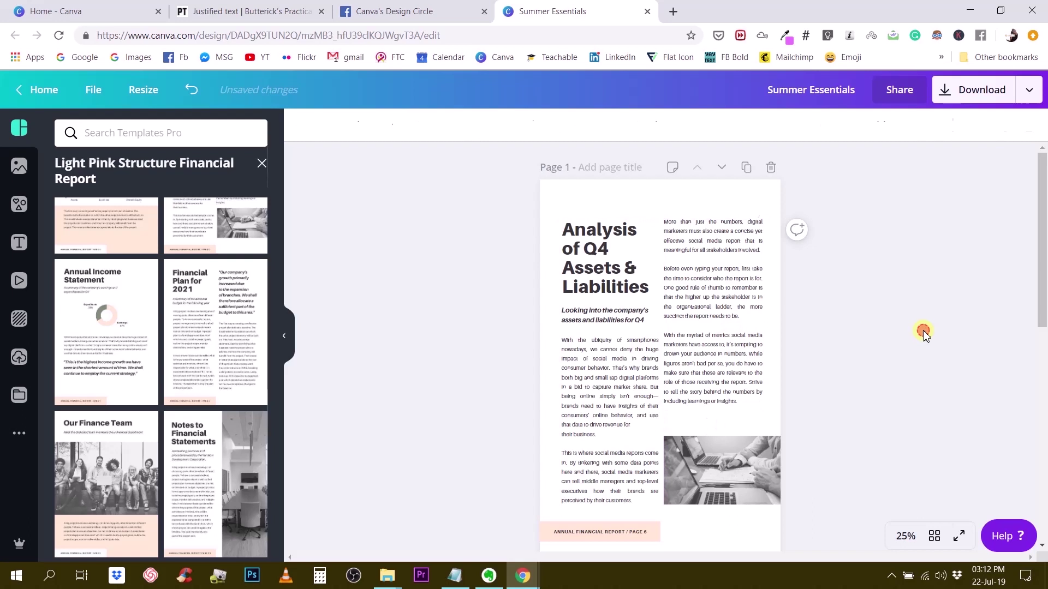
Line up the left body text box with the column guide and scroll to page 2.
{"action": "left_click", "coordinate": [715, 359]}
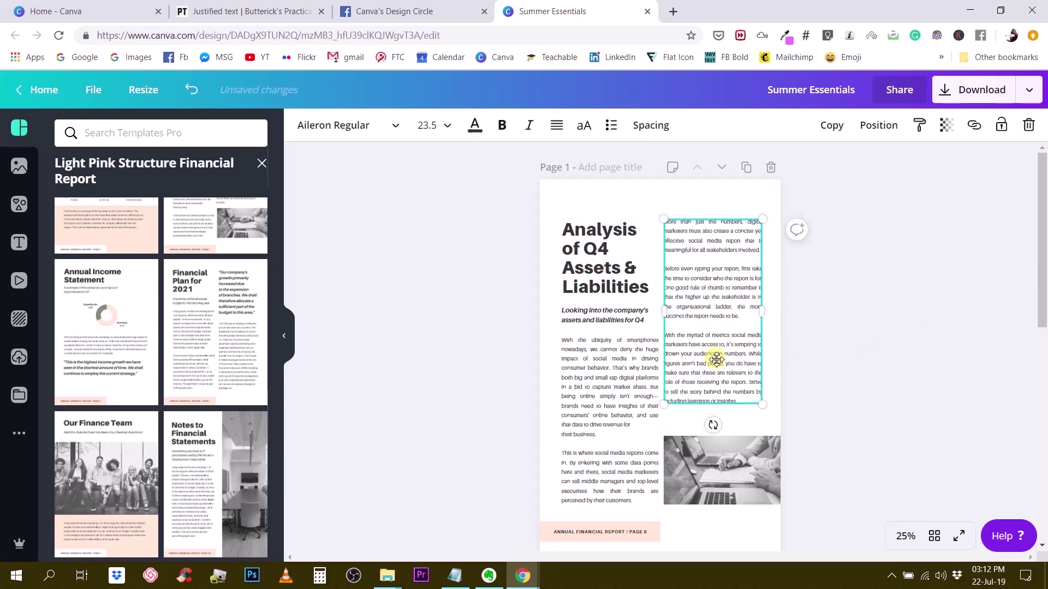
{"action": "left_click_drag", "start_coordinate": [613, 369], "coordinate": [608, 363]}
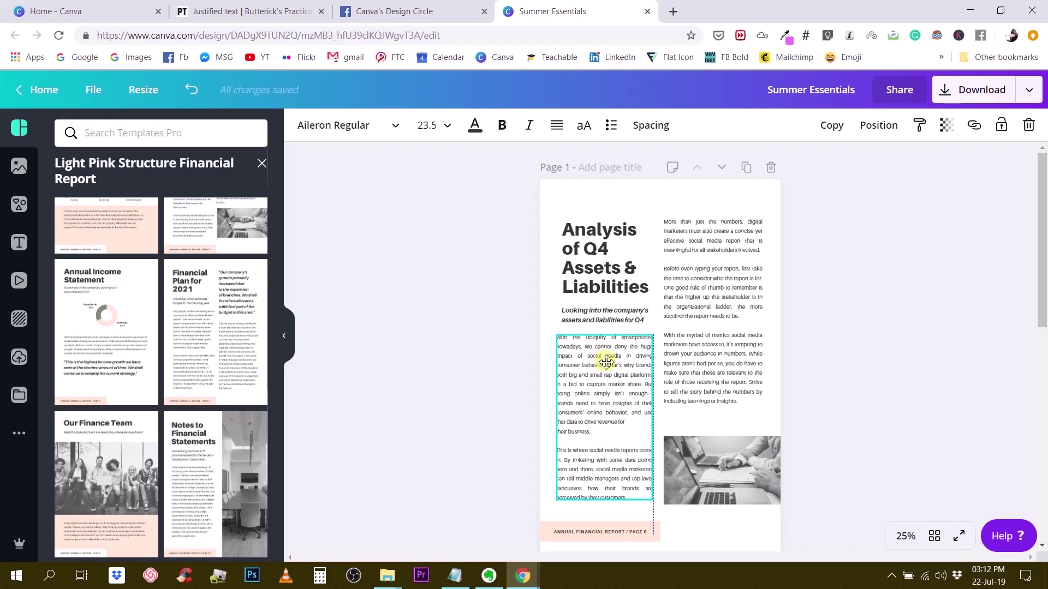
{"action": "left_click_drag", "start_coordinate": [606, 361], "coordinate": [605, 359]}
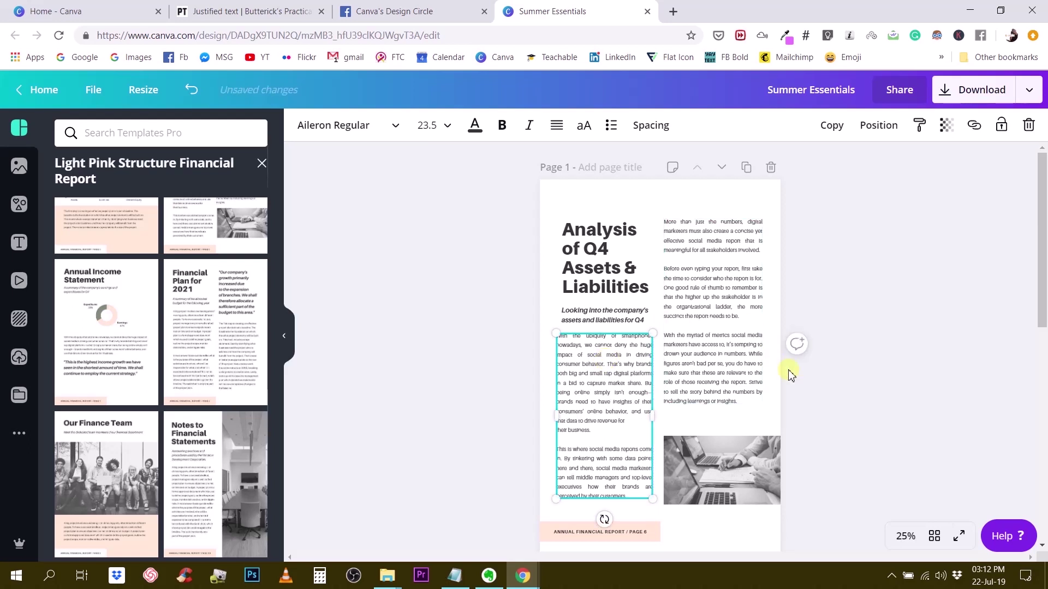
{"action": "left_click", "coordinate": [855, 322]}
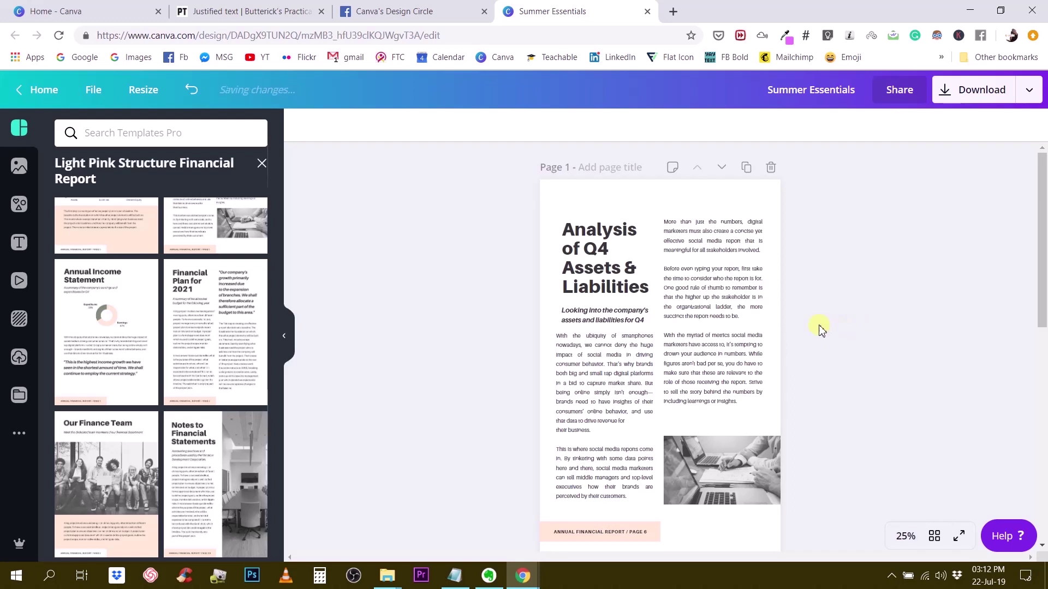
{"action": "left_click", "coordinate": [735, 326]}
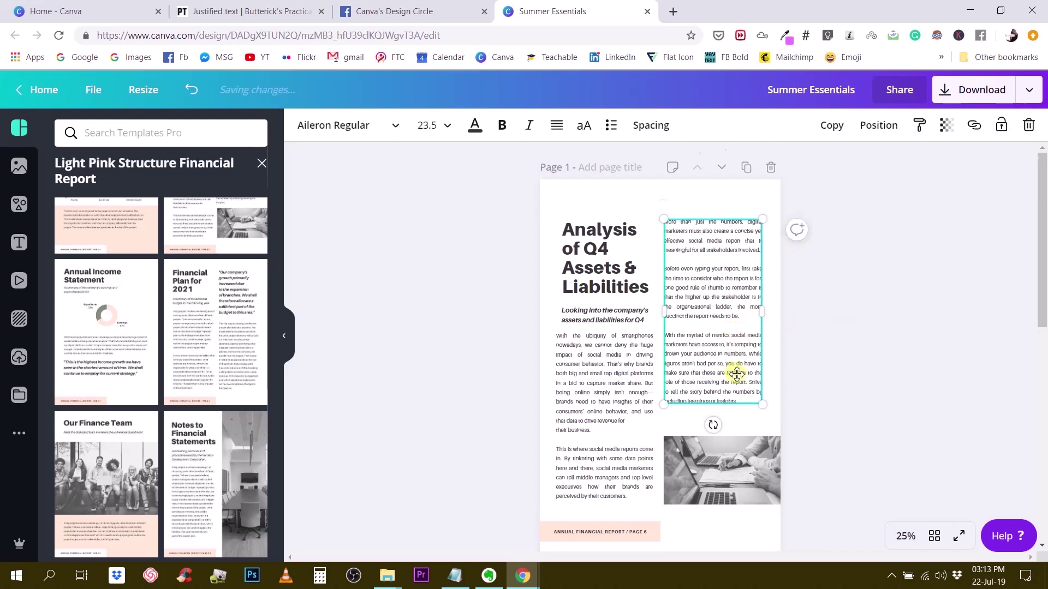
{"action": "scroll", "coordinate": [735, 375], "scroll_direction": "down", "scroll_amount": 4}
{"action": "scroll", "coordinate": [735, 374], "scroll_direction": "down", "scroll_amount": 3}
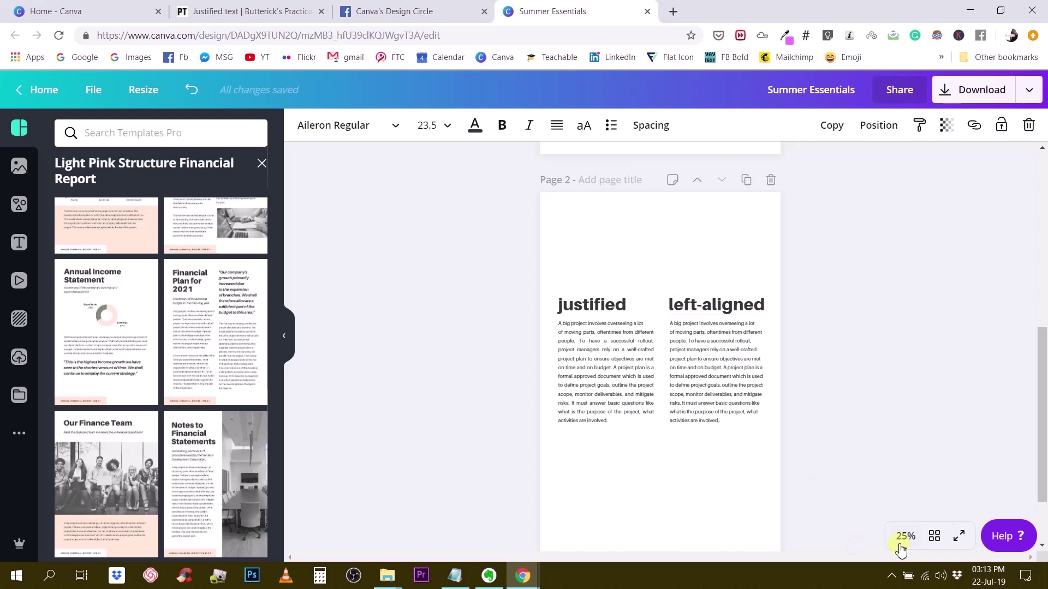
Zoom page 2 to 75% and scroll between the justified and left-aligned sample paragraphs.
{"action": "left_click", "coordinate": [906, 536]}
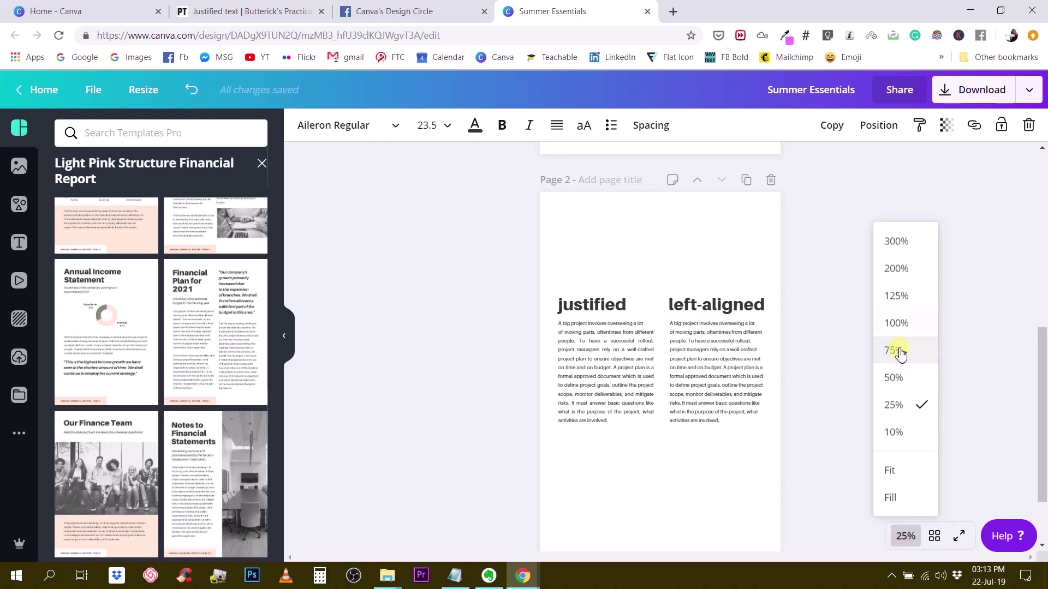
{"action": "left_click", "coordinate": [894, 351]}
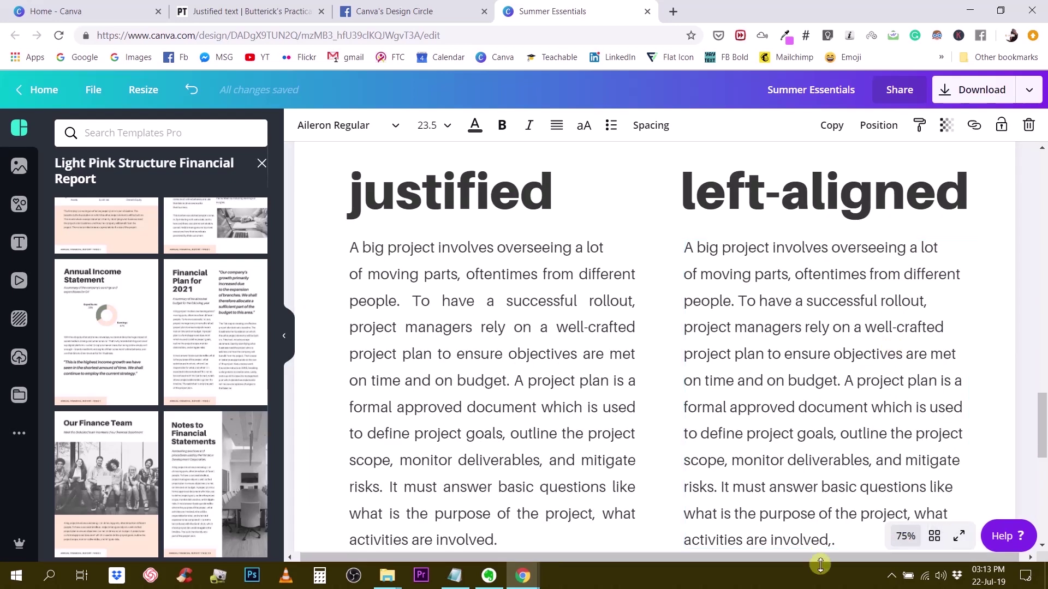
{"action": "scroll", "coordinate": [1042, 300], "scroll_direction": "up", "scroll_amount": 6}
{"action": "scroll", "coordinate": [1009, 333], "scroll_direction": "down", "scroll_amount": 4}
{"action": "scroll", "coordinate": [1004, 339], "scroll_direction": "down", "scroll_amount": 4}
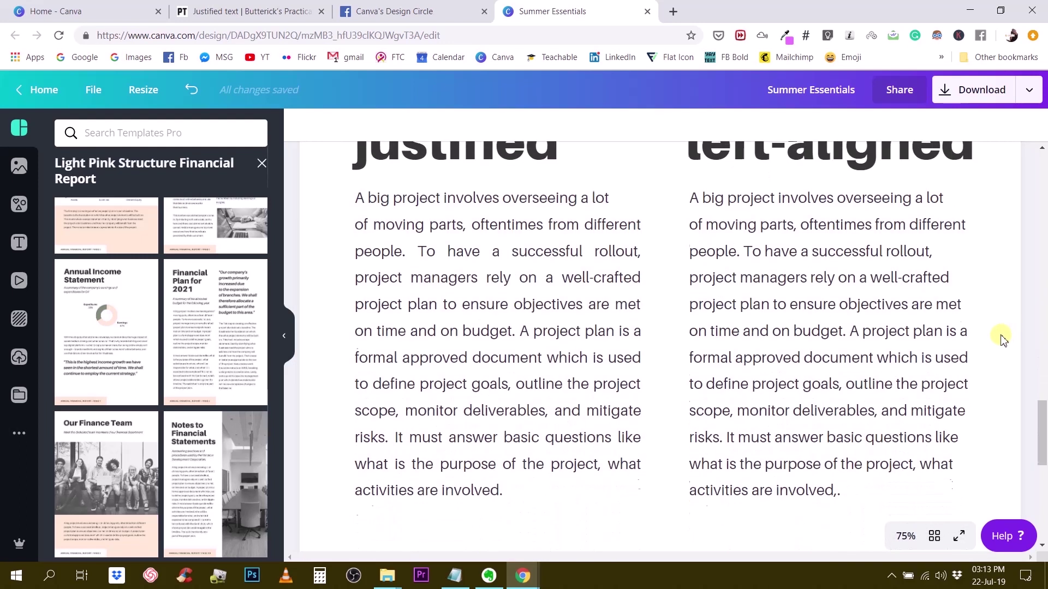
{"action": "scroll", "coordinate": [1003, 340], "scroll_direction": "up", "scroll_amount": 2}
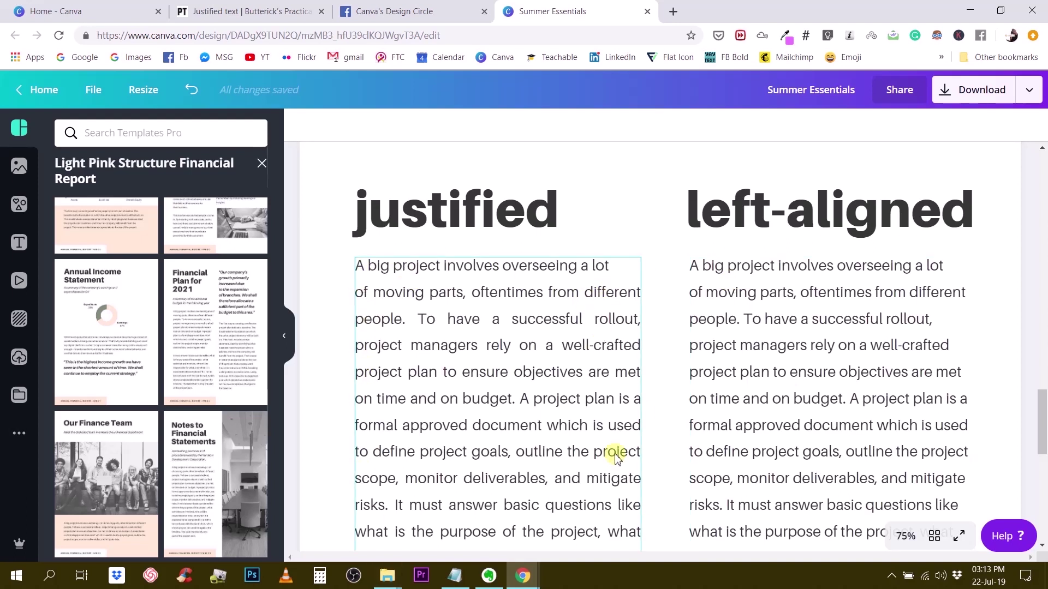
{"action": "scroll", "coordinate": [612, 450], "scroll_direction": "down", "scroll_amount": 2}
{"action": "scroll", "coordinate": [610, 449], "scroll_direction": "up", "scroll_amount": 2}
{"action": "scroll", "coordinate": [858, 333], "scroll_direction": "down", "scroll_amount": 1}
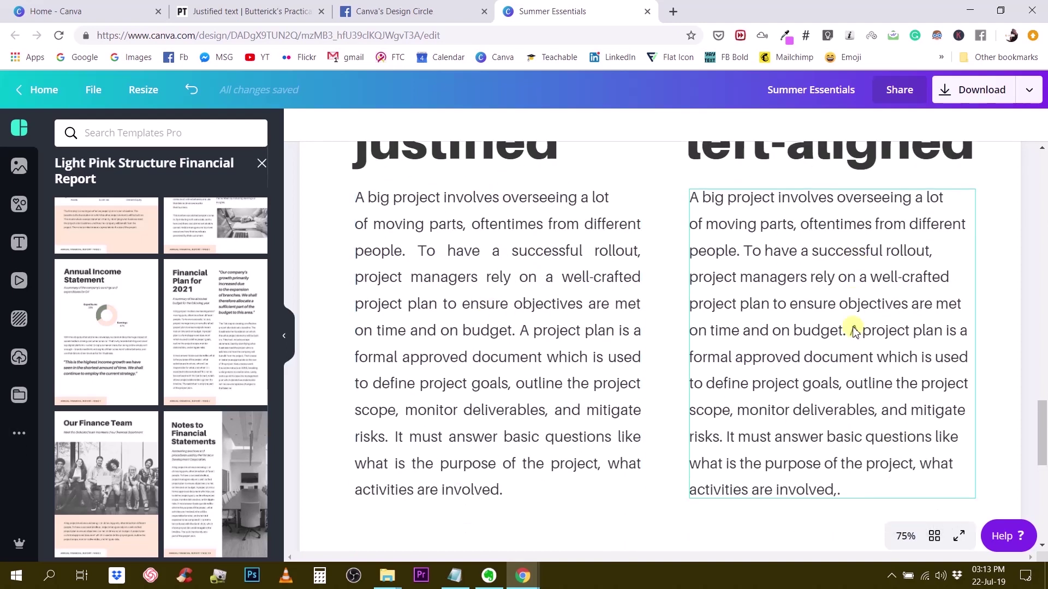
{"action": "scroll", "coordinate": [856, 327], "scroll_direction": "up", "scroll_amount": 1}
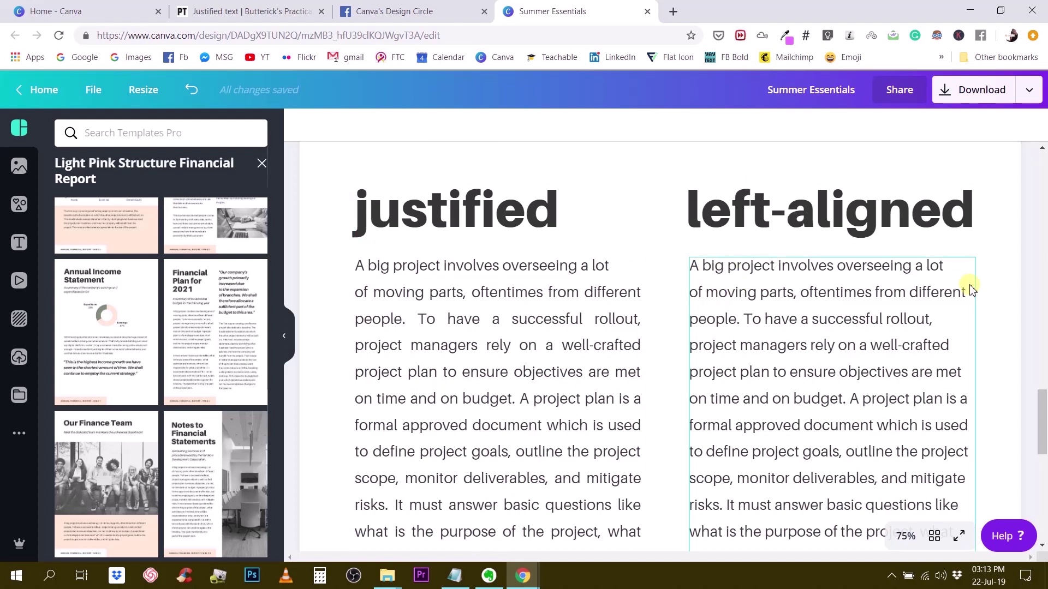
{"action": "scroll", "coordinate": [940, 457], "scroll_direction": "down", "scroll_amount": 1}
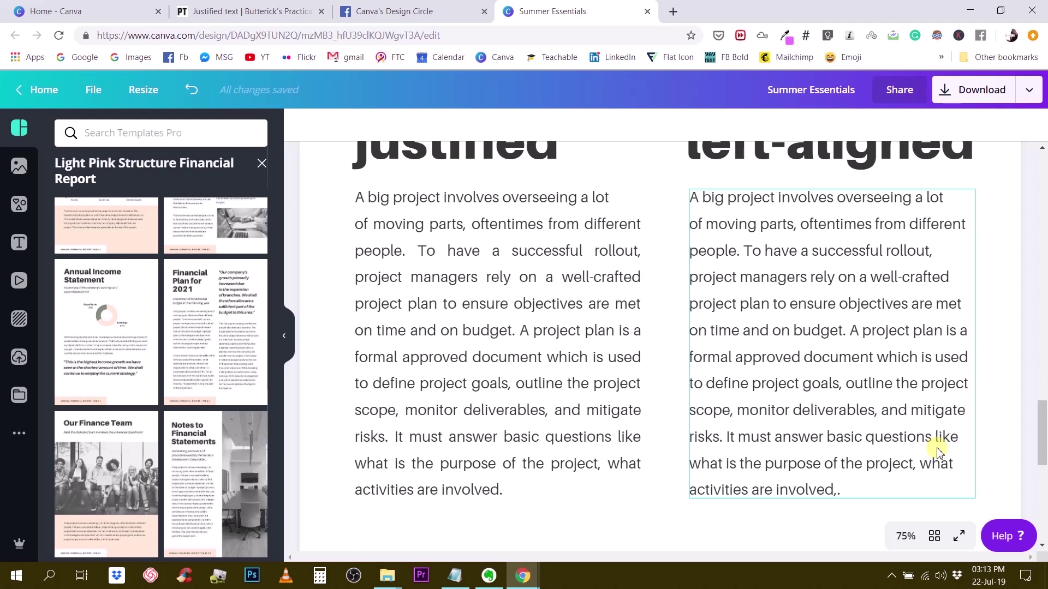
{"action": "scroll", "coordinate": [945, 437], "scroll_direction": "up", "scroll_amount": 1}
{"action": "scroll", "coordinate": [846, 420], "scroll_direction": "up", "scroll_amount": 5}
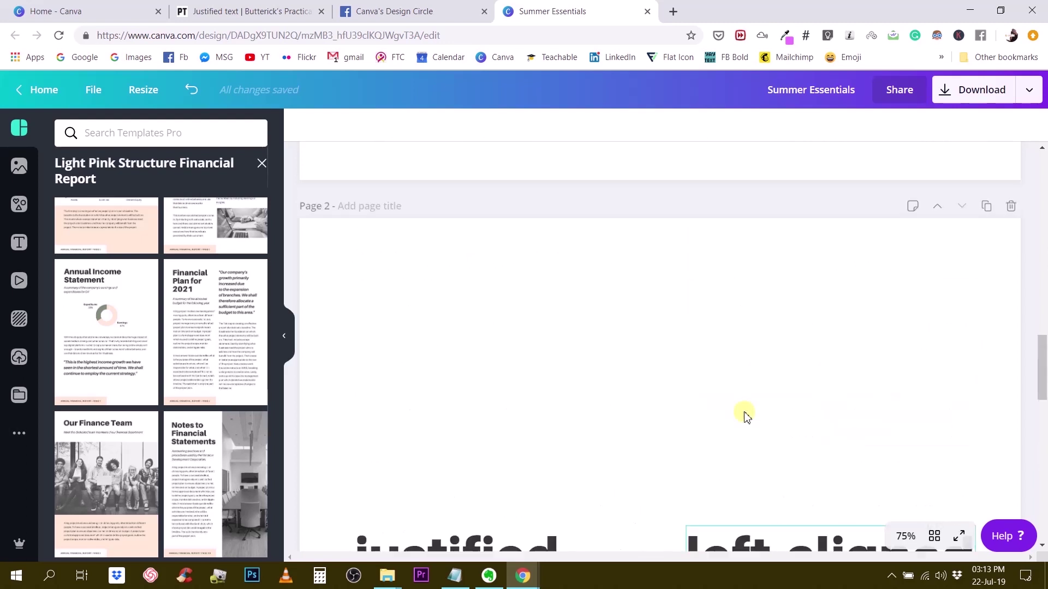
{"action": "scroll", "coordinate": [745, 418], "scroll_direction": "up", "scroll_amount": 2}
{"action": "scroll", "coordinate": [747, 418], "scroll_direction": "down", "scroll_amount": 3}
{"action": "scroll", "coordinate": [746, 417], "scroll_direction": "down", "scroll_amount": 2}
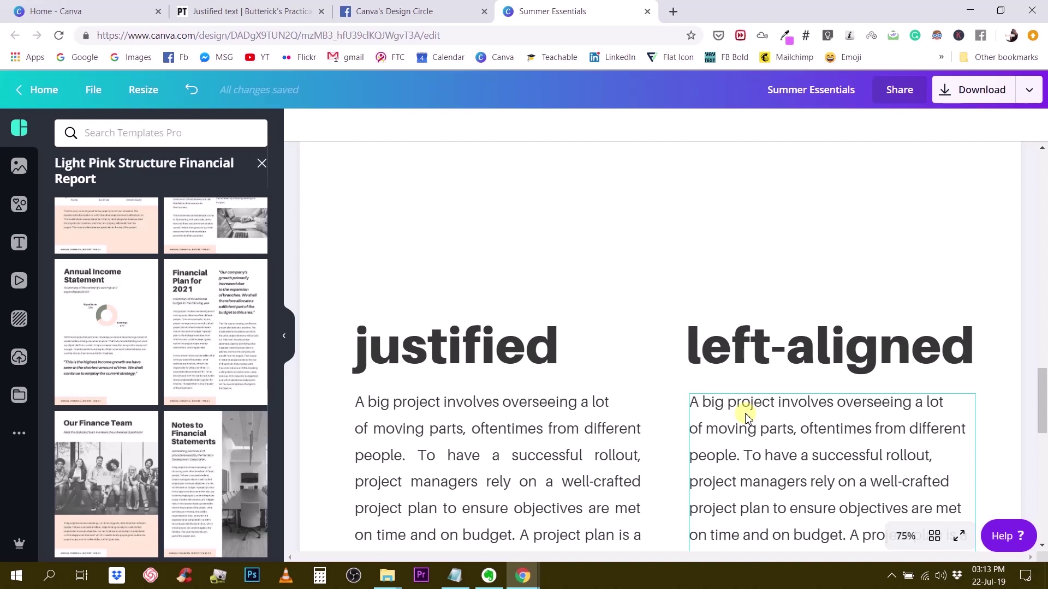
{"action": "scroll", "coordinate": [748, 418], "scroll_direction": "down", "scroll_amount": 4}
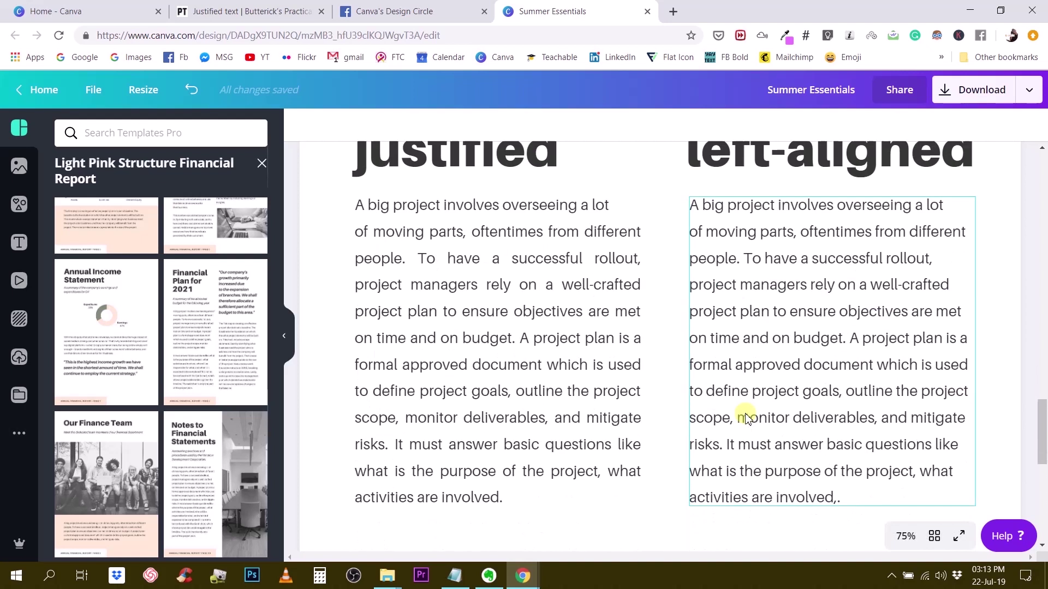
{"action": "left_click", "coordinate": [467, 365]}
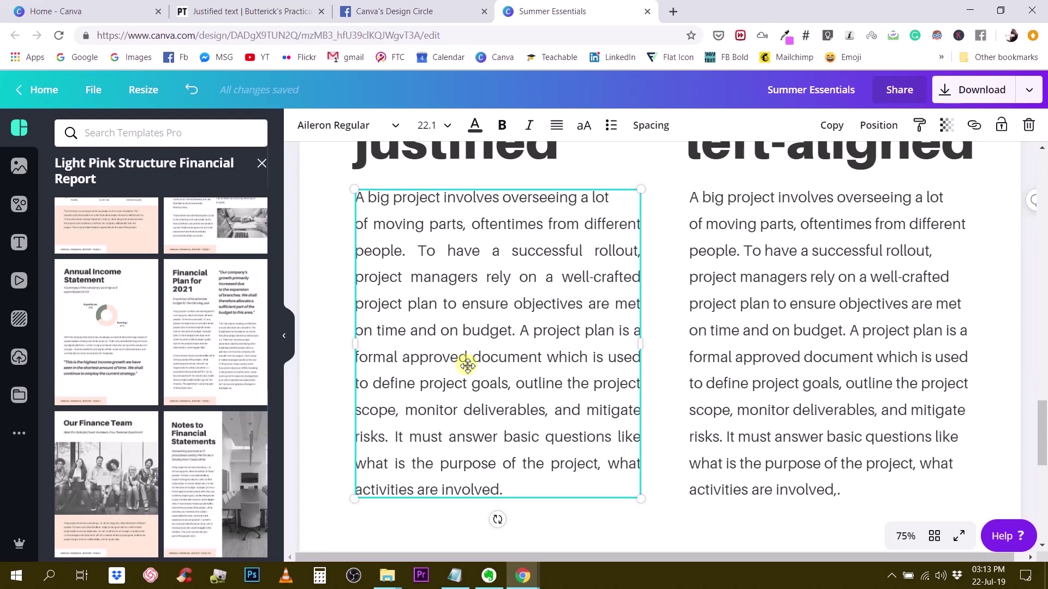